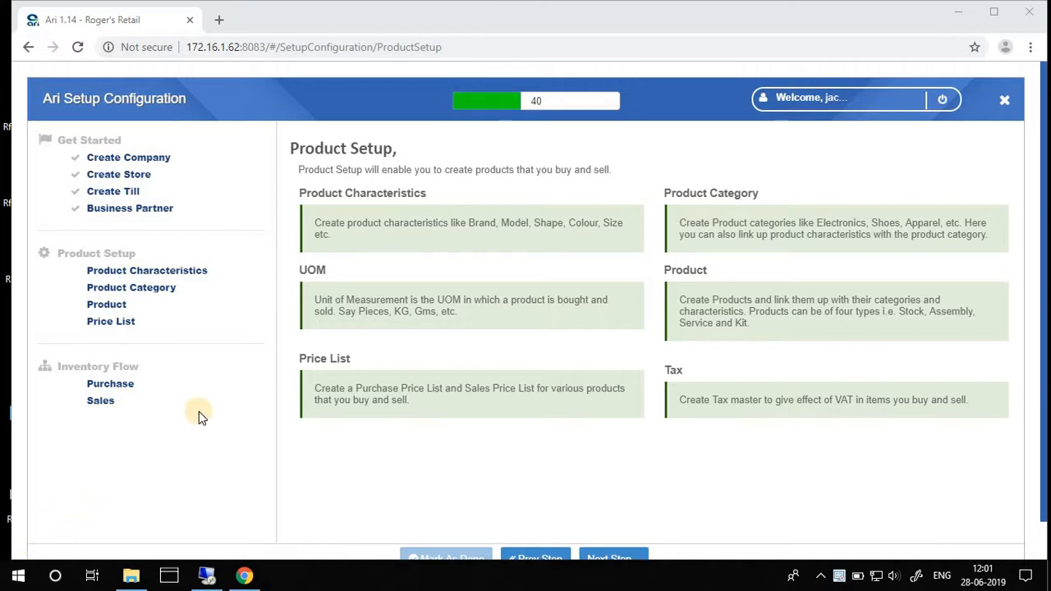
Step: Go to the Product Characteristics setup and manually create a characteristic named Brand with data type Text, saving the record
{"action": "left_click", "coordinate": [617, 562]}
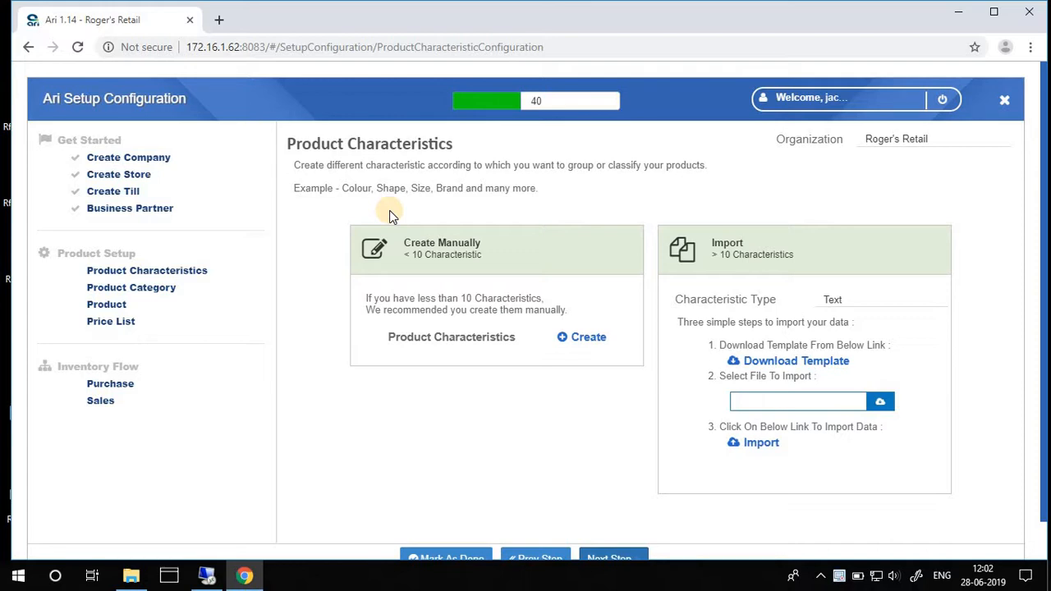
{"action": "left_click", "coordinate": [584, 338]}
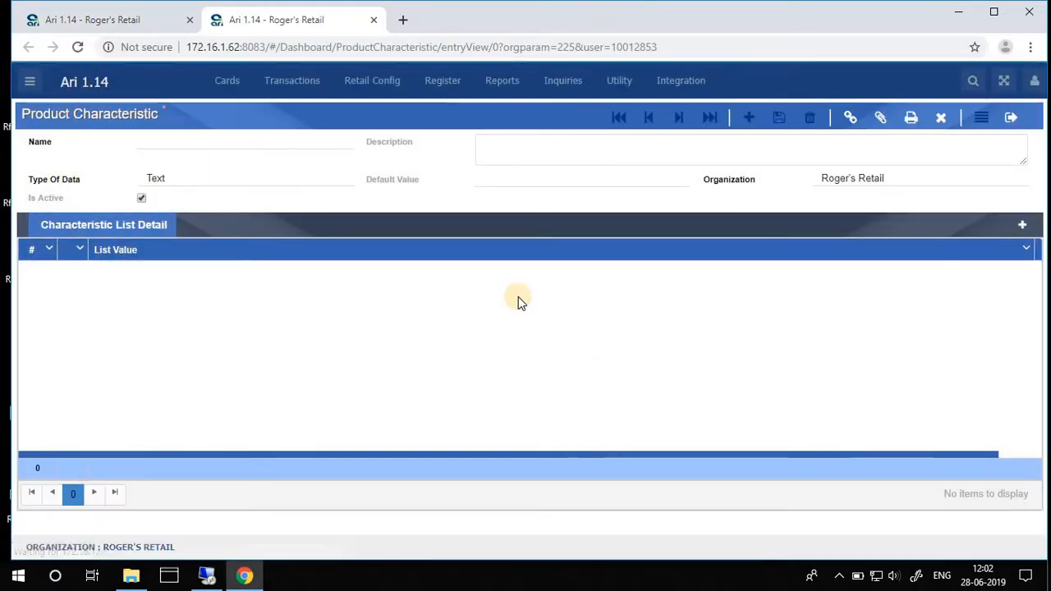
{"action": "left_click", "coordinate": [210, 138]}
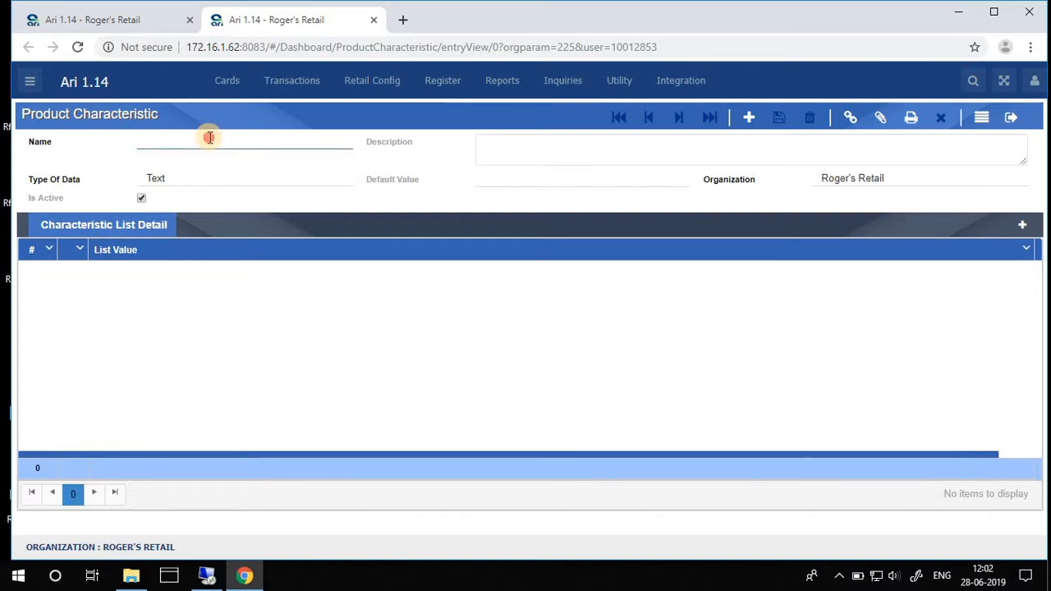
{"action": "type", "text": "B"}
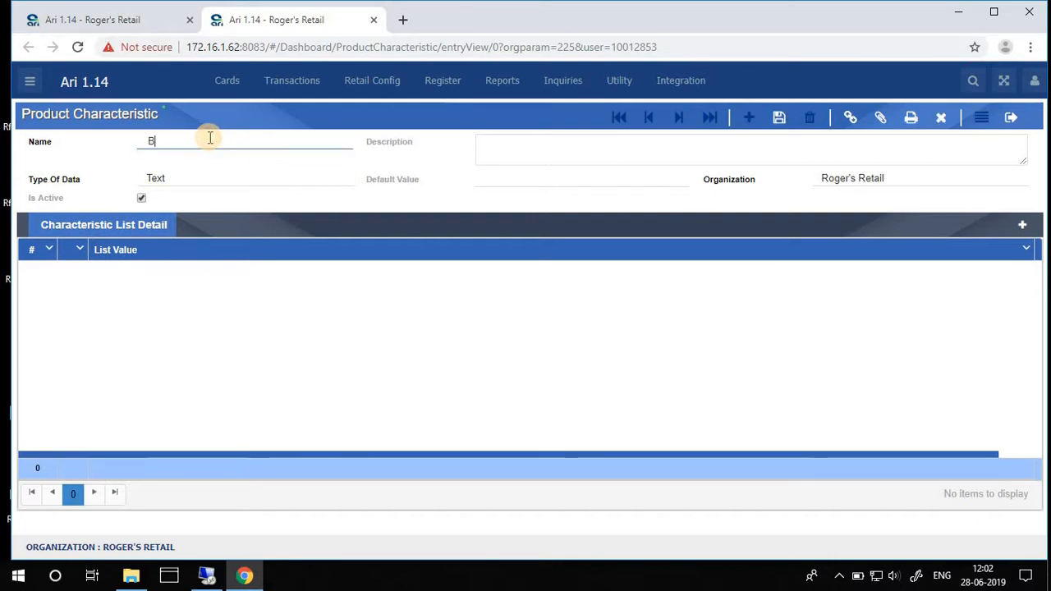
{"action": "type", "text": "rand"}
{"action": "key", "text": "Tab"}
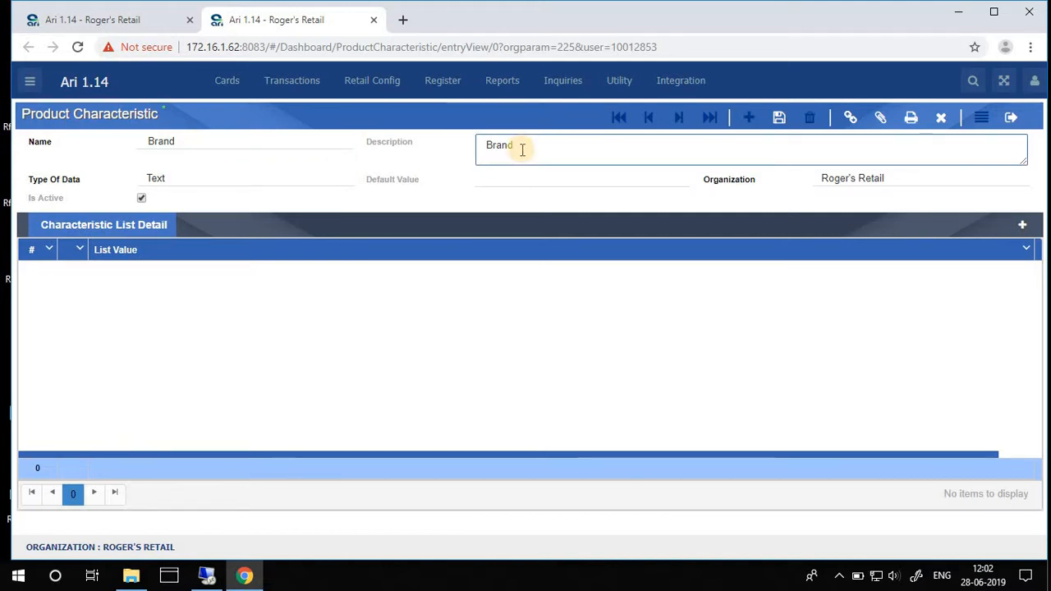
{"action": "left_click", "coordinate": [289, 181]}
{"action": "key", "text": "BackSpace"}
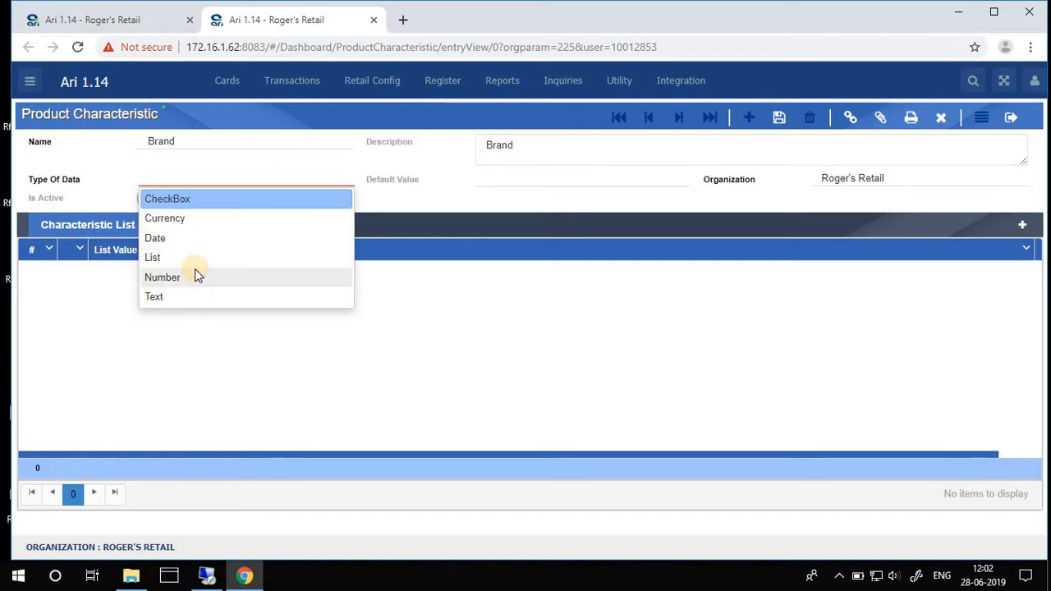
{"action": "left_click", "coordinate": [164, 296]}
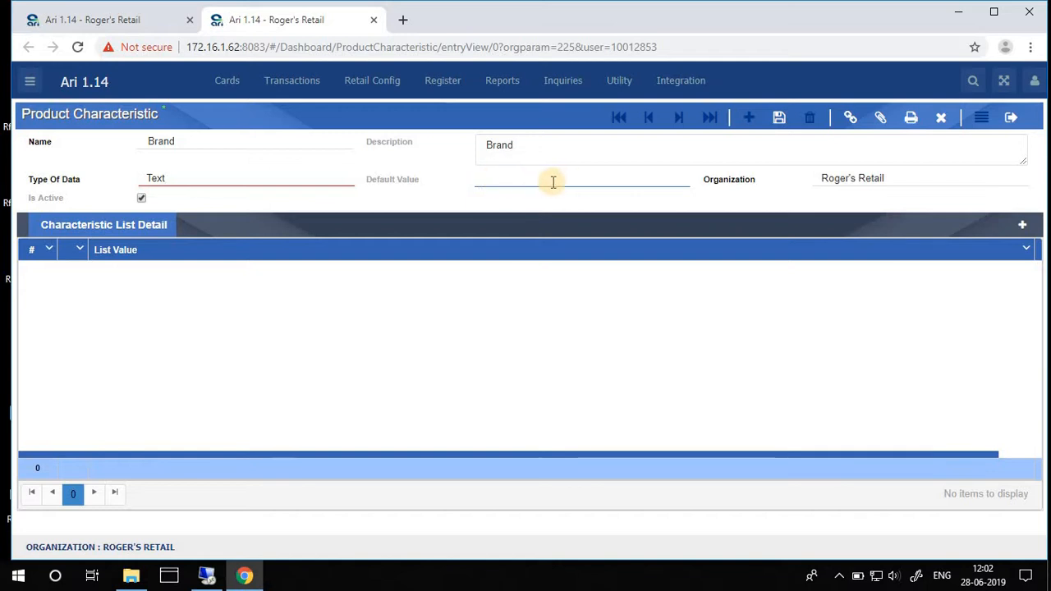
{"action": "left_click", "coordinate": [780, 118]}
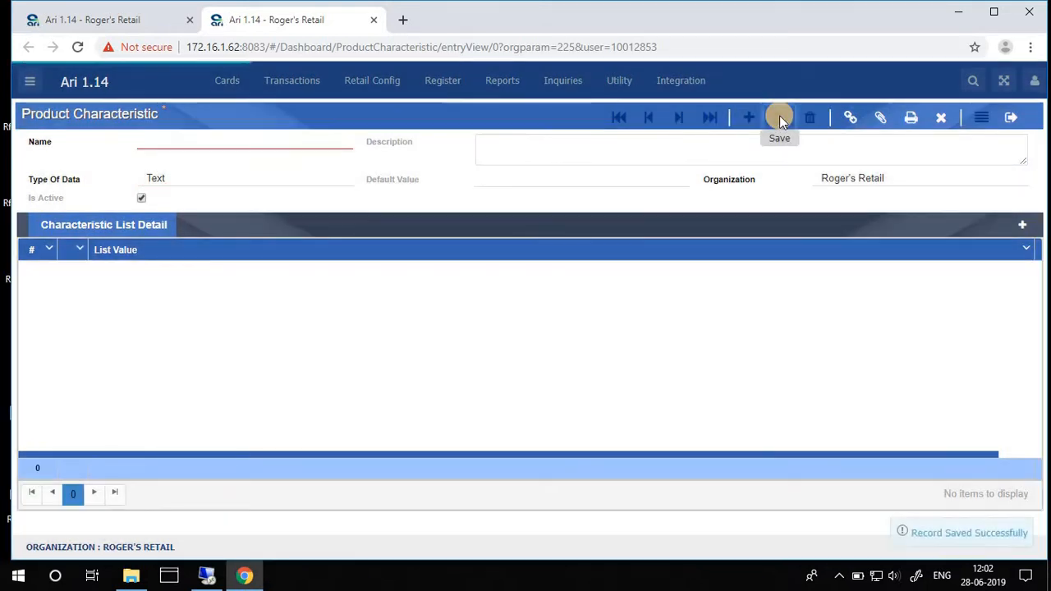
Step: Create and save a second product characteristic named Design Code with data type Number
{"action": "left_click", "coordinate": [183, 147]}
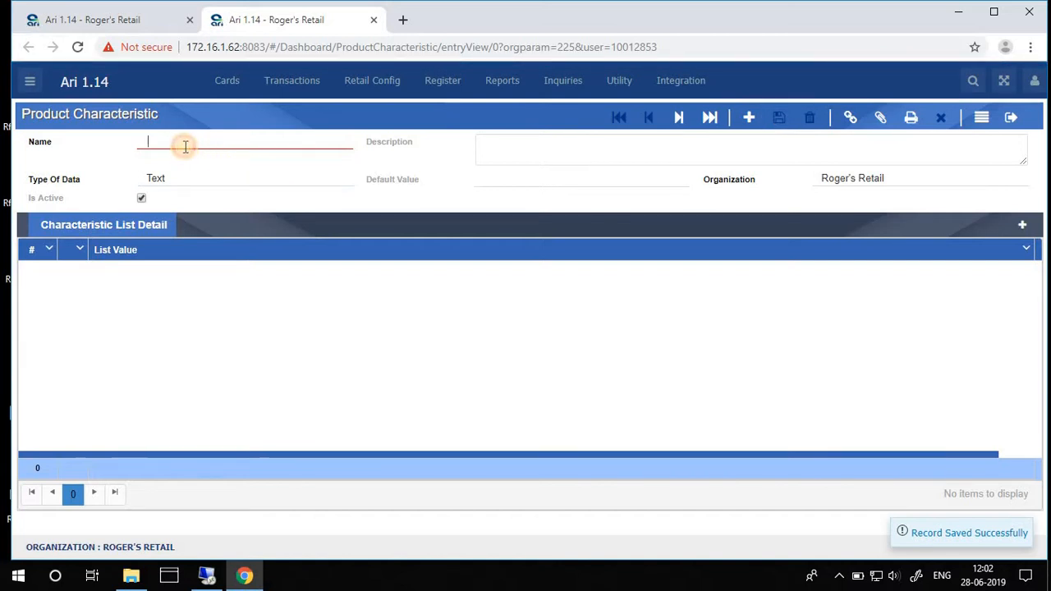
{"action": "type", "text": "D"}
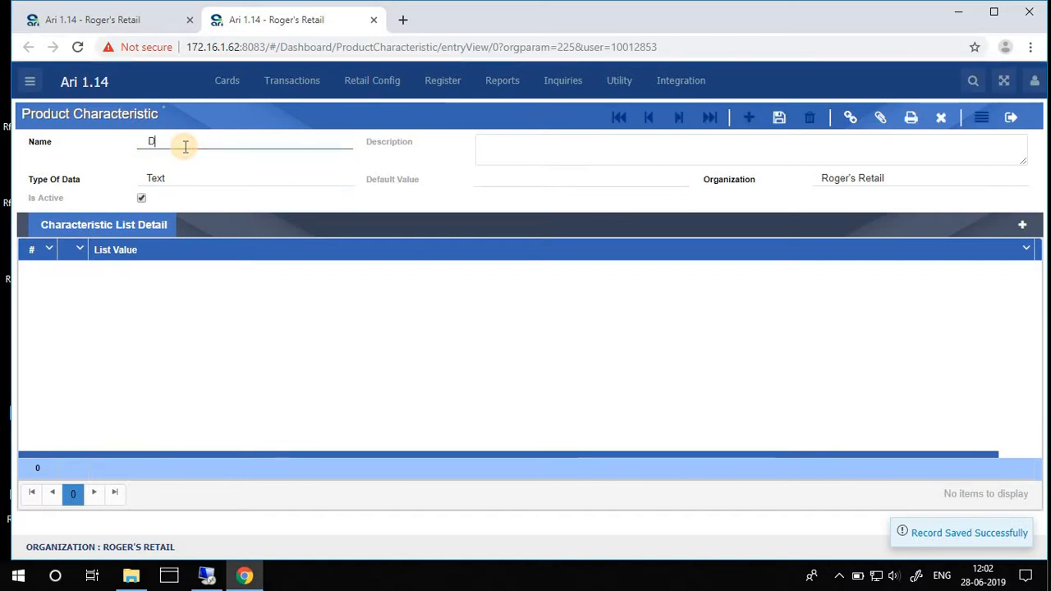
{"action": "type", "text": "es"}
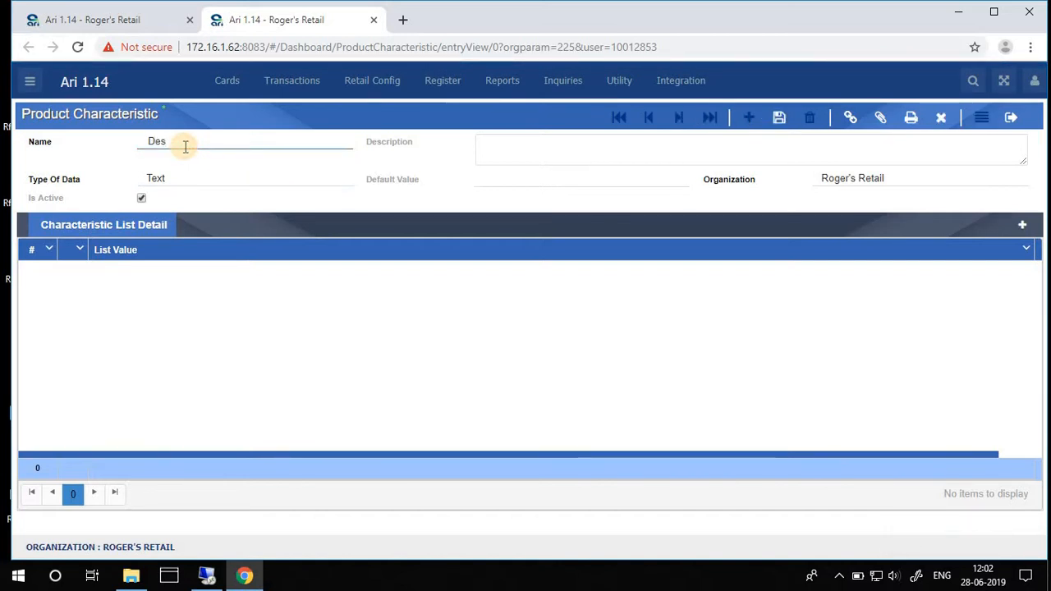
{"action": "type", "text": "ign Code"}
{"action": "key", "text": "Tab"}
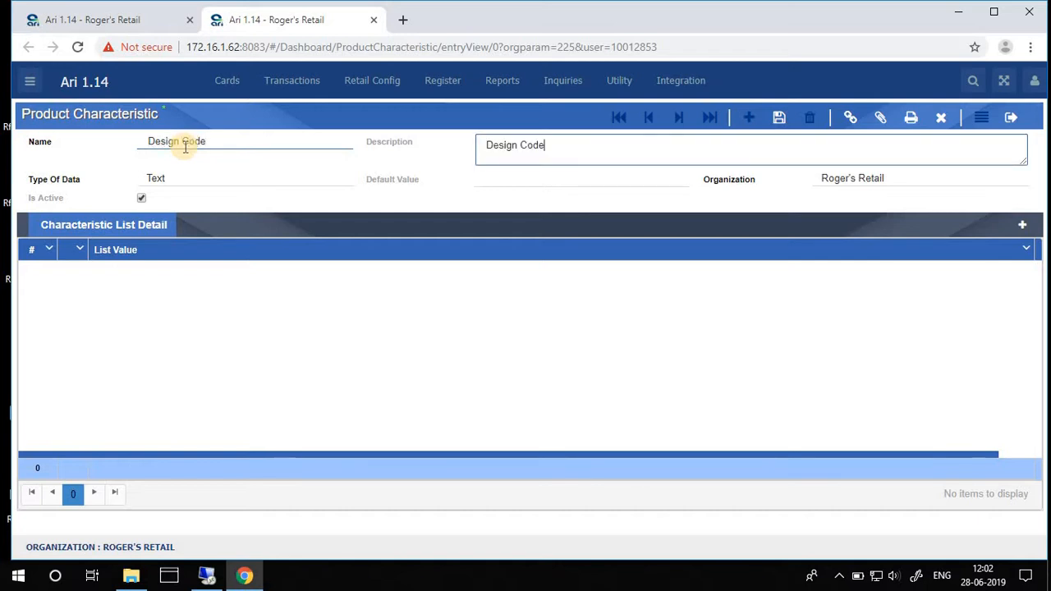
{"action": "left_click", "coordinate": [177, 178]}
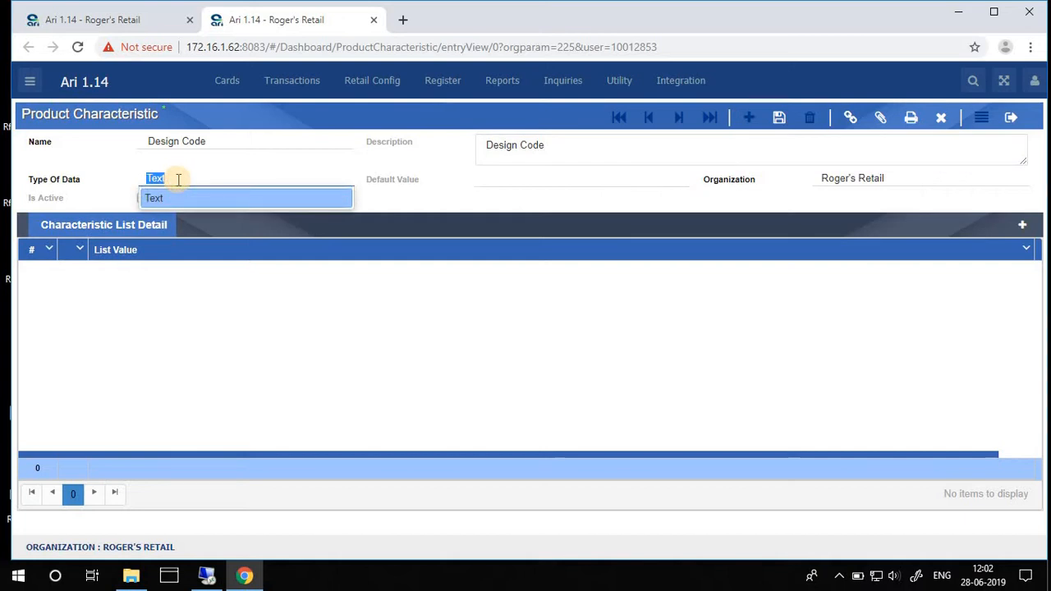
{"action": "key", "text": "BackSpace"}
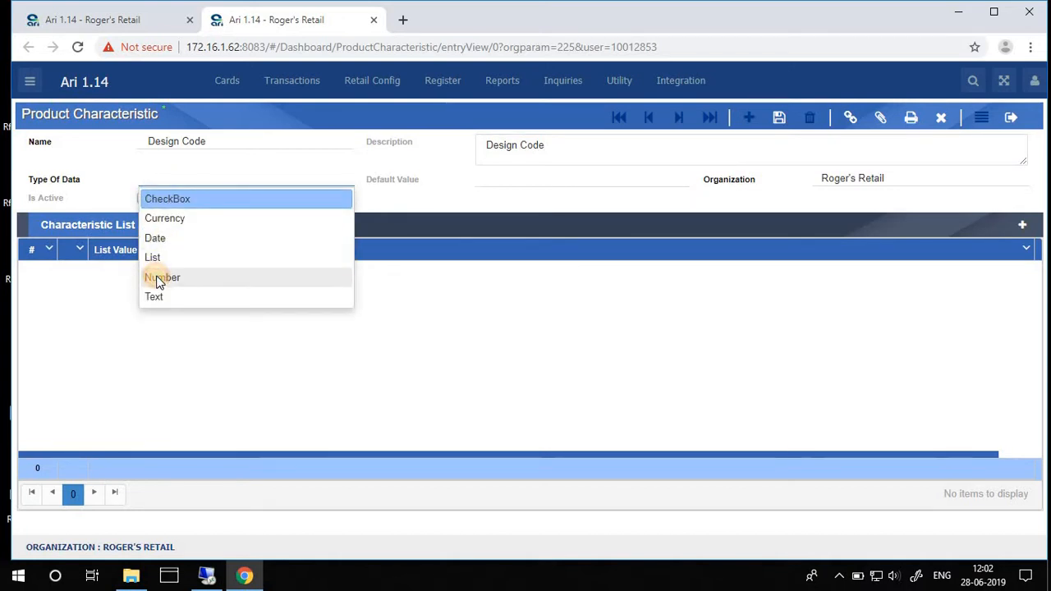
{"action": "left_click", "coordinate": [157, 282]}
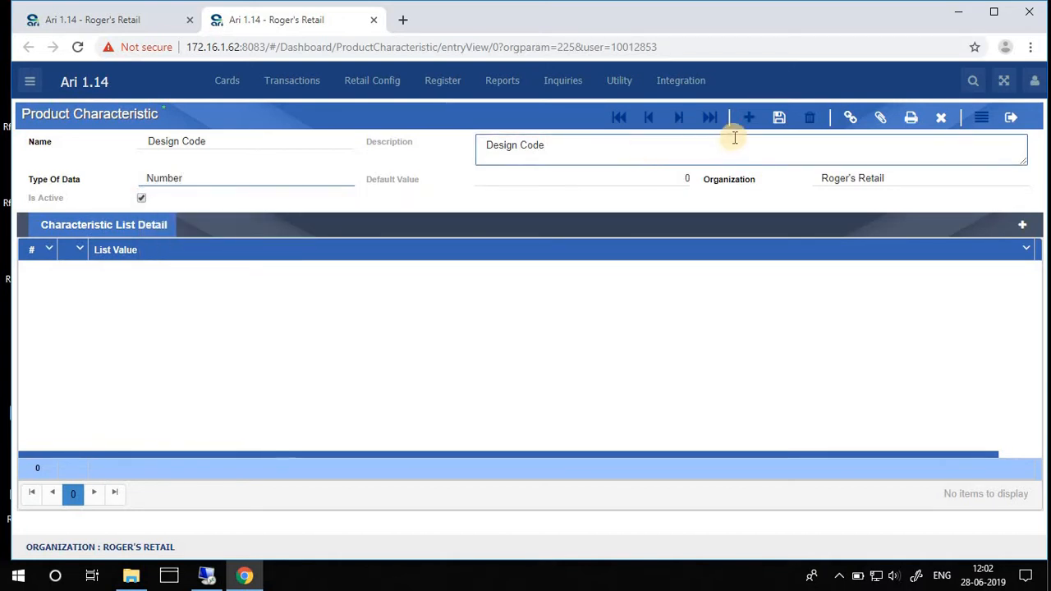
{"action": "left_click", "coordinate": [778, 119]}
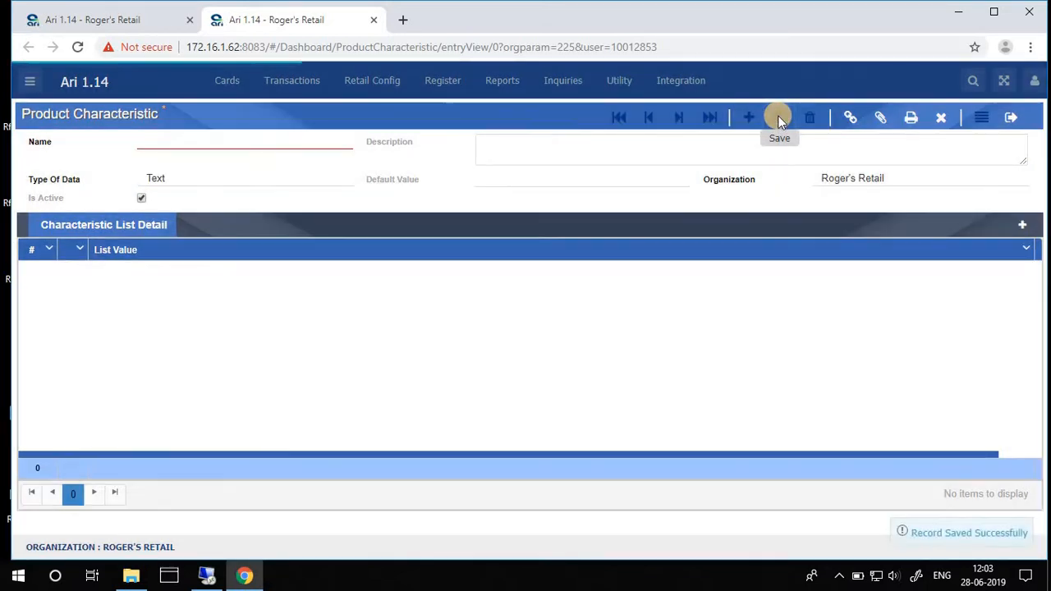
Step: Fill in a third product characteristic named Colour with data type List
{"action": "left_click", "coordinate": [223, 140]}
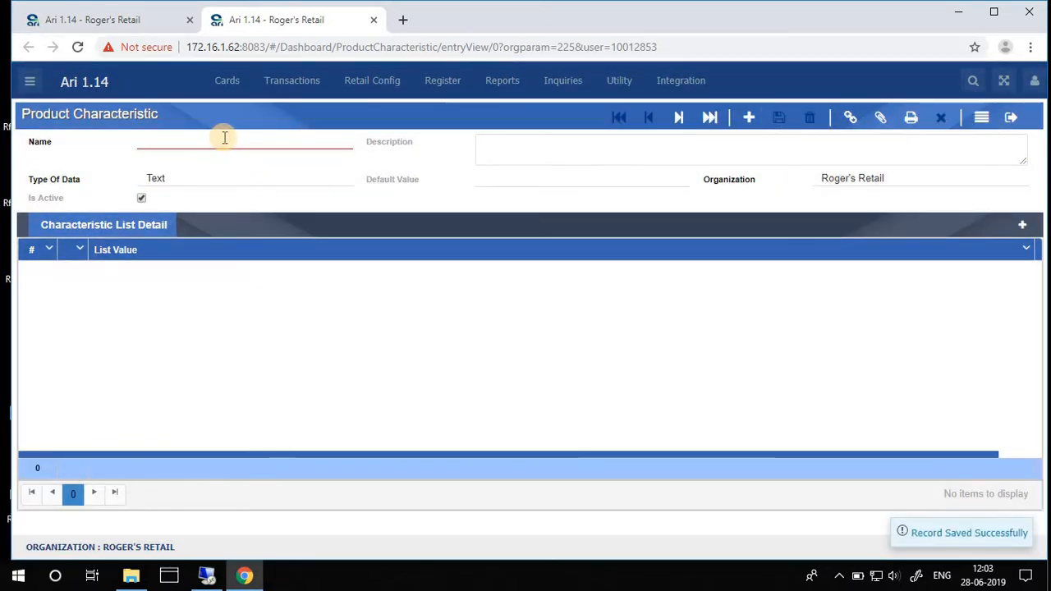
{"action": "type", "text": "Colo"}
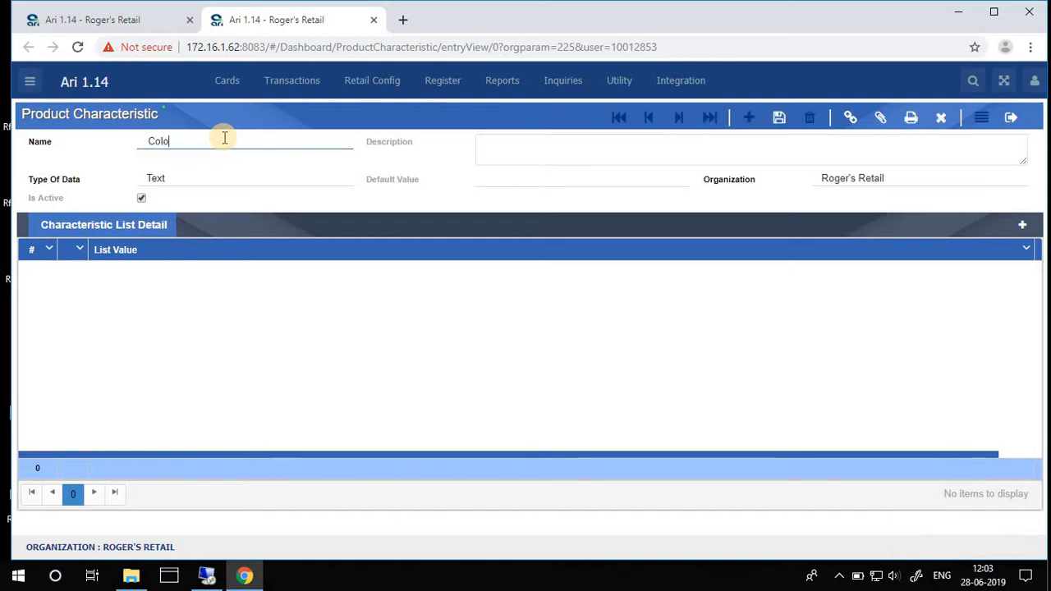
{"action": "type", "text": "ur"}
{"action": "key", "text": "Tab"}
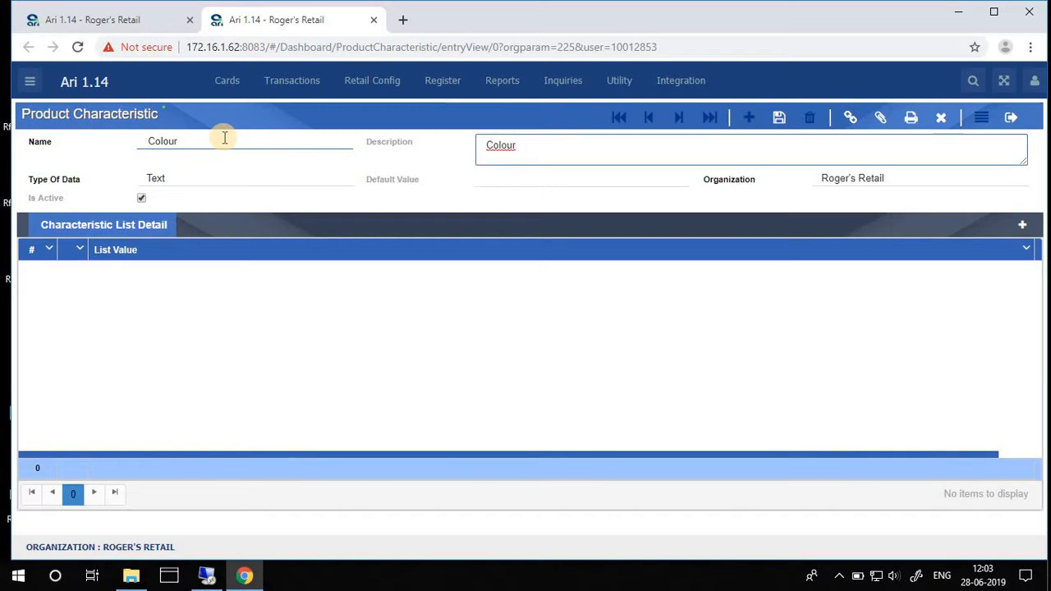
{"action": "left_click", "coordinate": [178, 178]}
{"action": "key", "text": "BackSpace"}
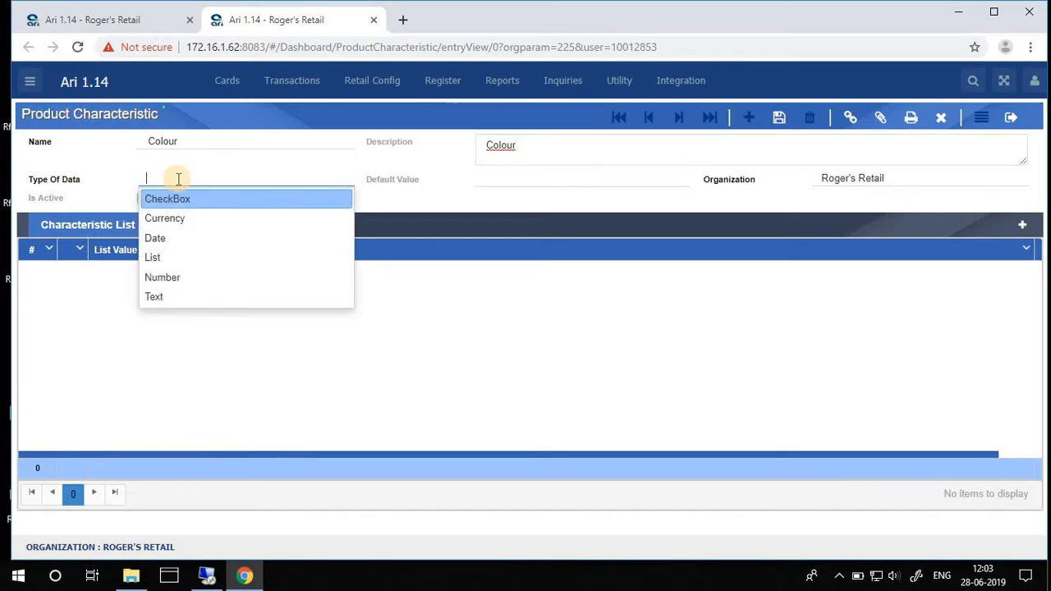
{"action": "left_click", "coordinate": [161, 260]}
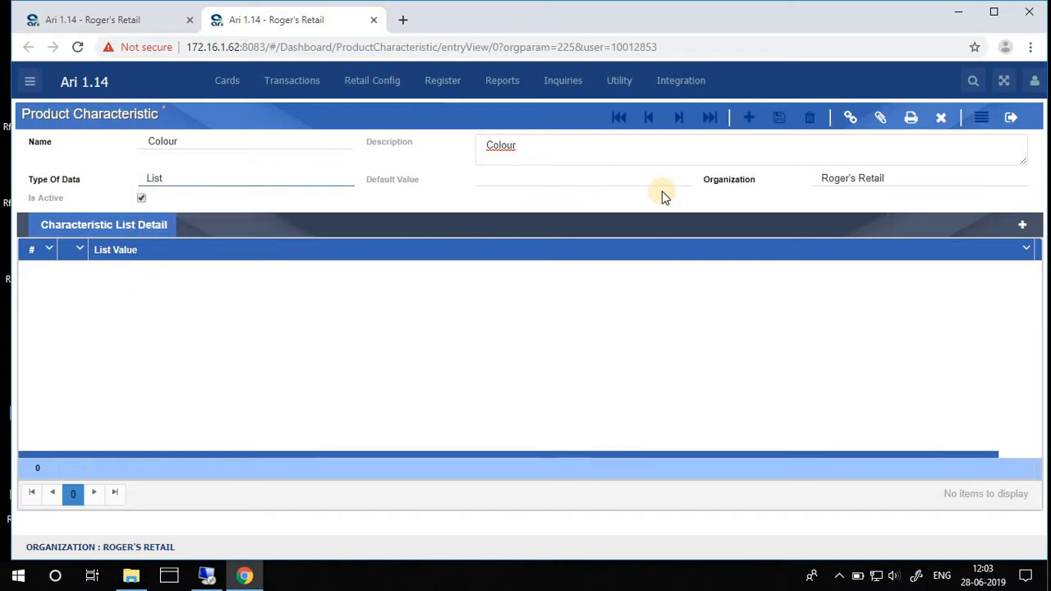
Step: Add the list values Brown and Black to the Colour characteristic and save the record
{"action": "left_click", "coordinate": [1023, 227]}
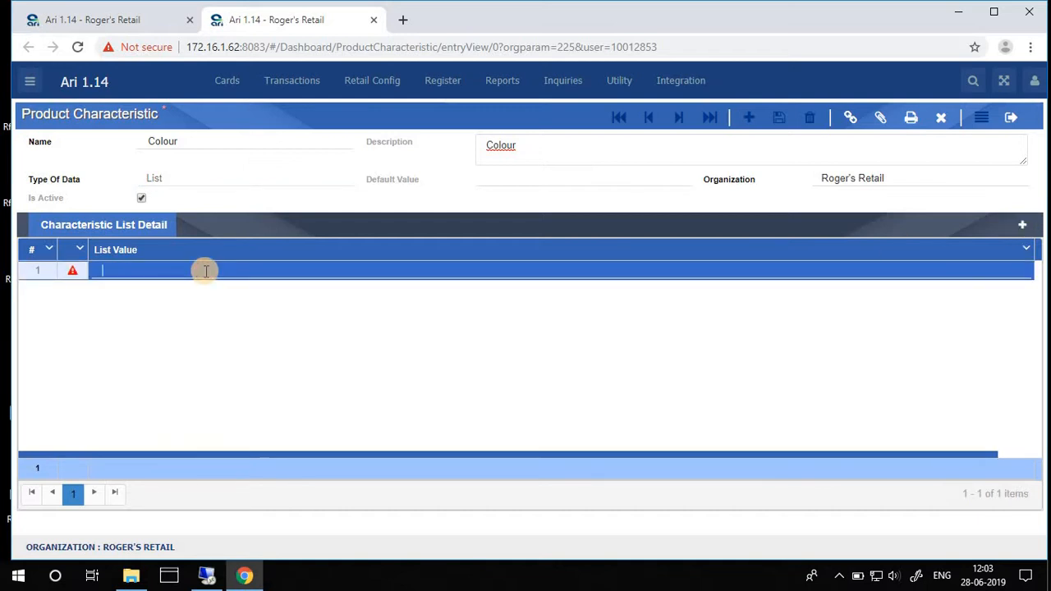
{"action": "type", "text": "Brown"}
{"action": "key", "text": "Return"}
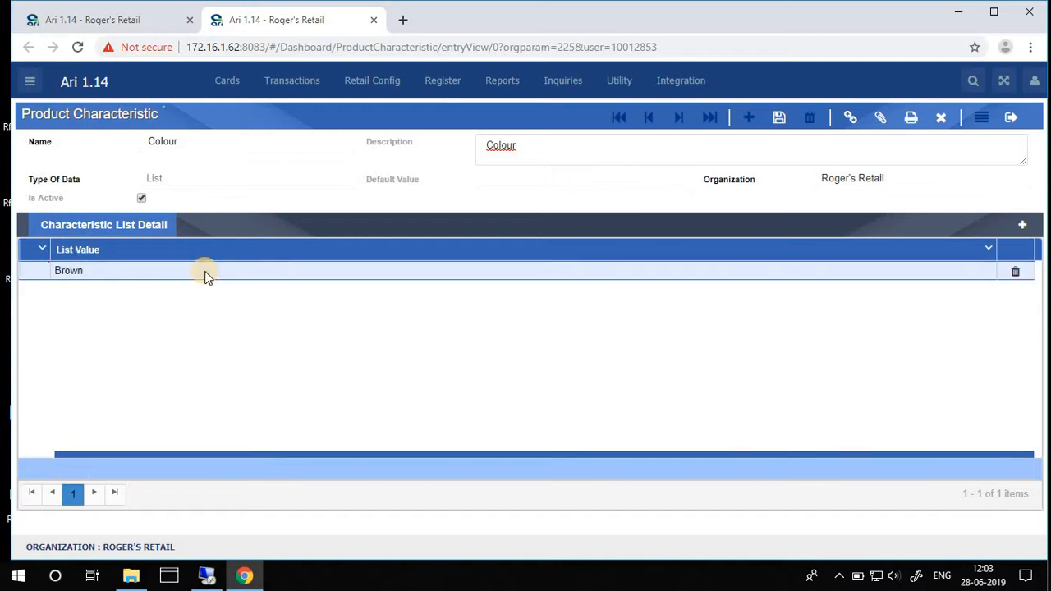
{"action": "left_click", "coordinate": [1023, 225]}
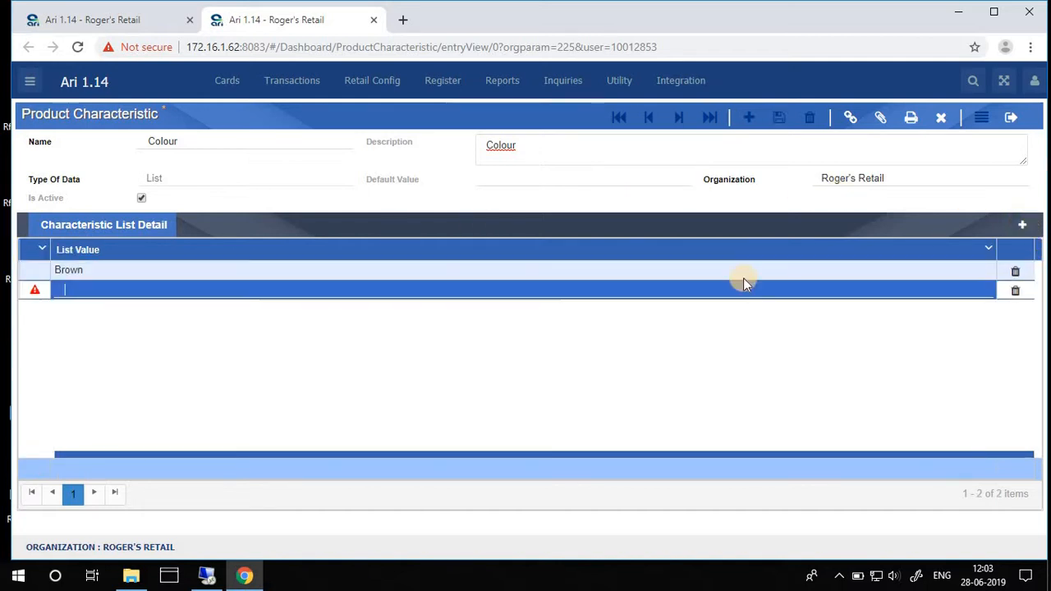
{"action": "type", "text": "Black"}
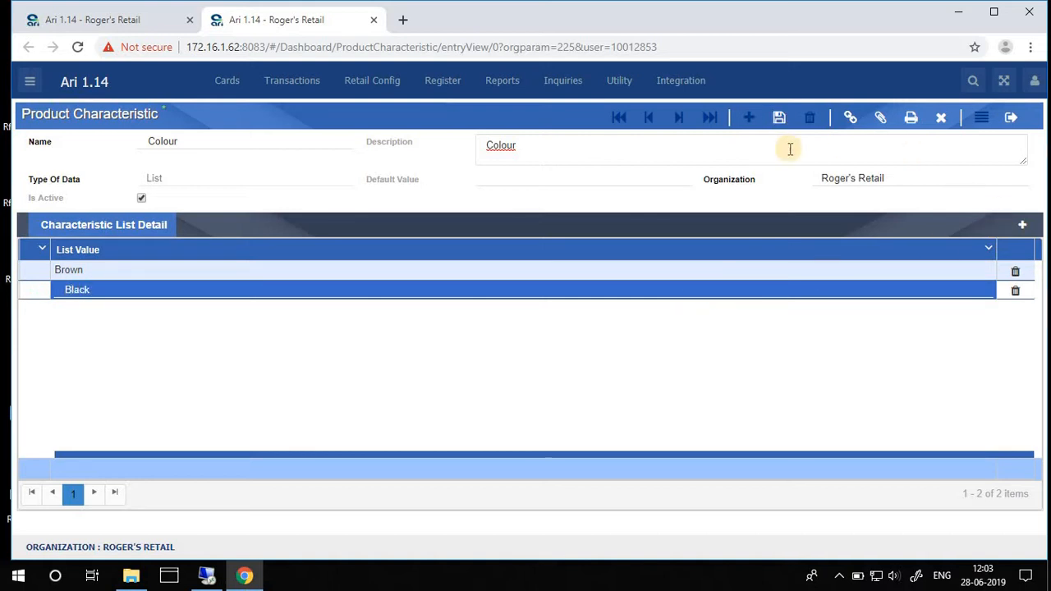
{"action": "left_click", "coordinate": [778, 118]}
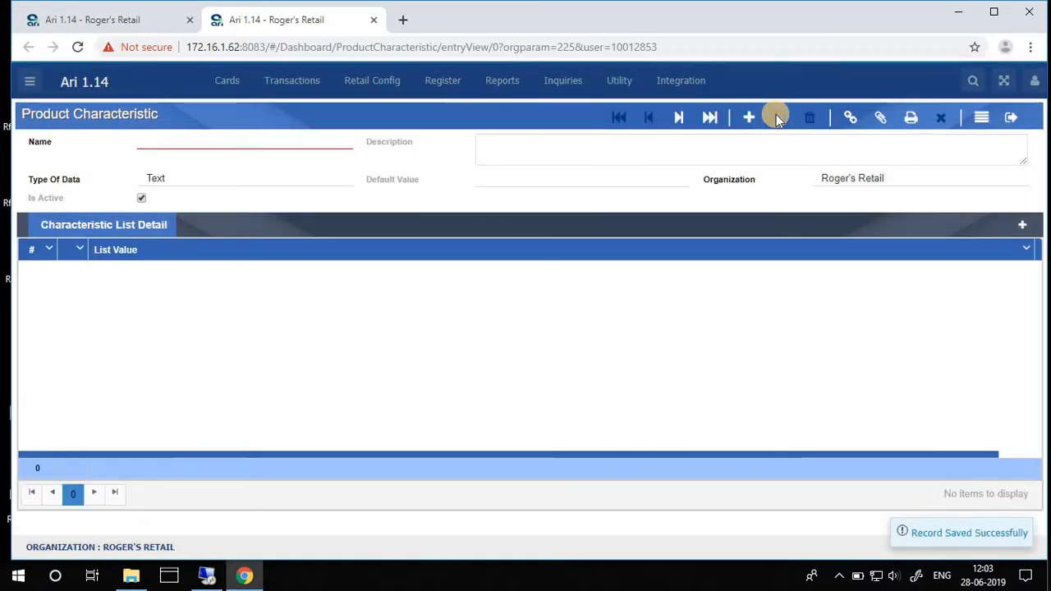
Step: Return to the setup configuration, mark Product Characteristics as done and proceed to the Product Category step
{"action": "left_click", "coordinate": [375, 20]}
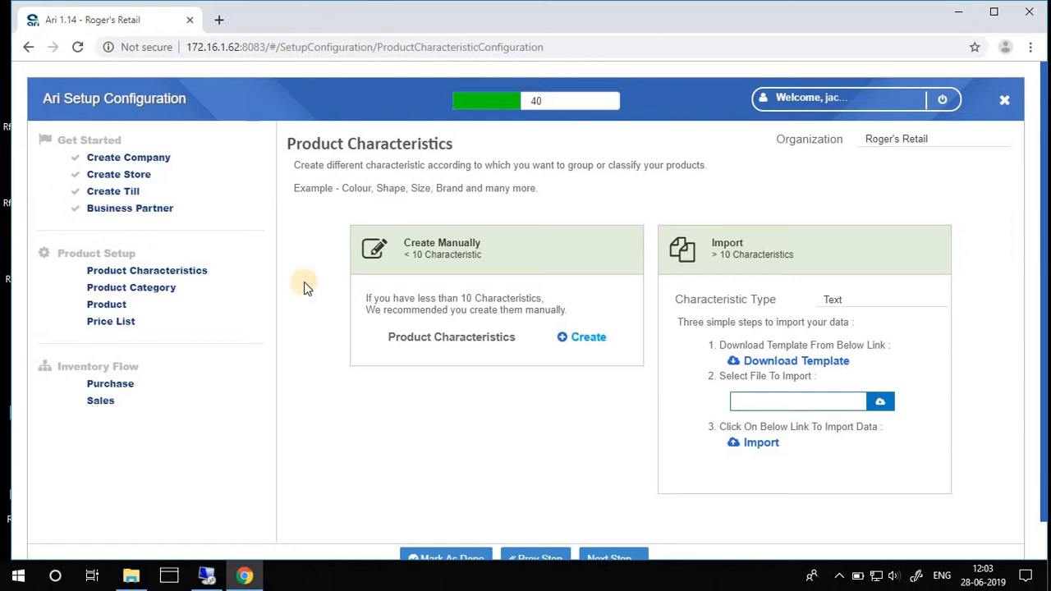
{"action": "left_click", "coordinate": [449, 558]}
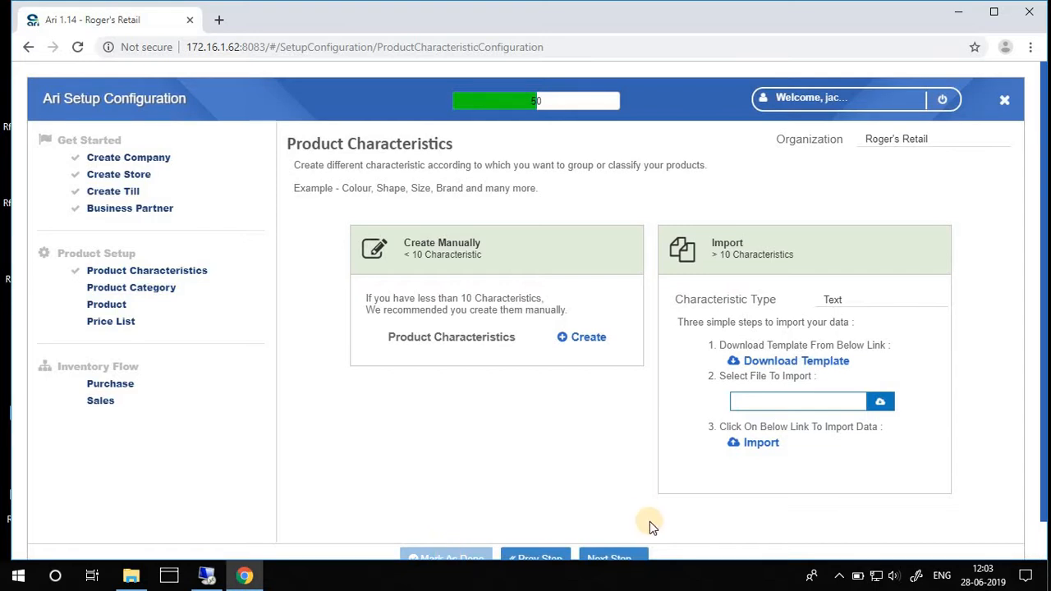
{"action": "left_click", "coordinate": [610, 557]}
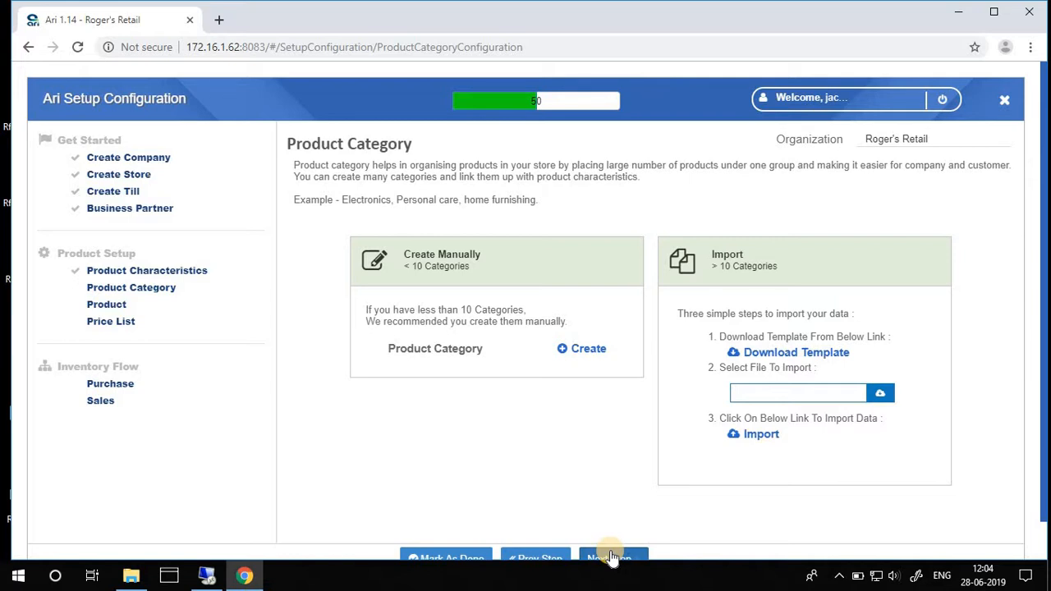
Step: Start a new manually created product category named Watch and set its tax to VAT 5%
{"action": "left_click", "coordinate": [576, 352]}
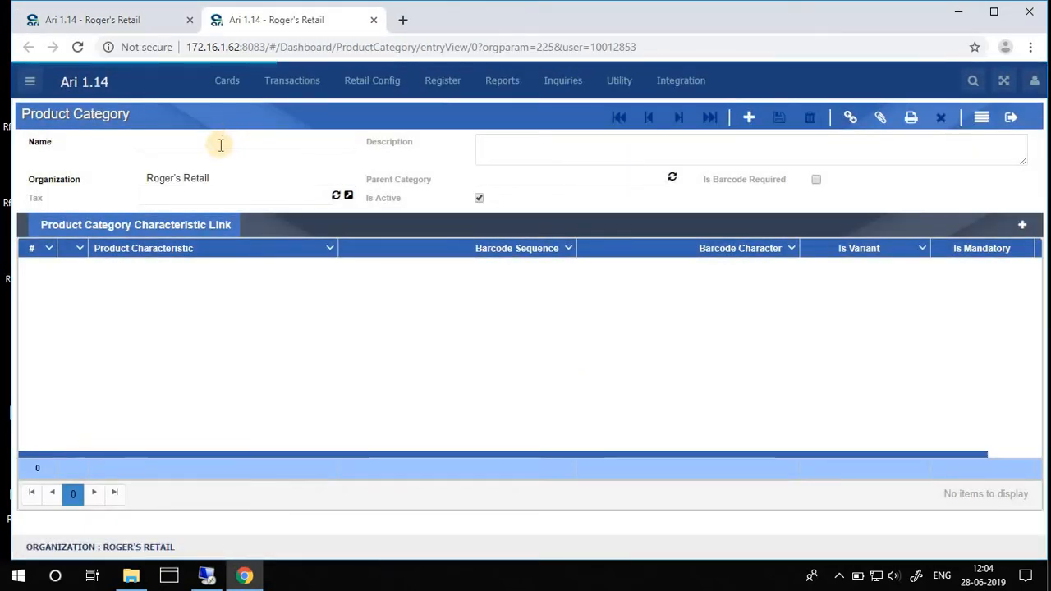
{"action": "left_click", "coordinate": [221, 145]}
{"action": "type", "text": "W"}
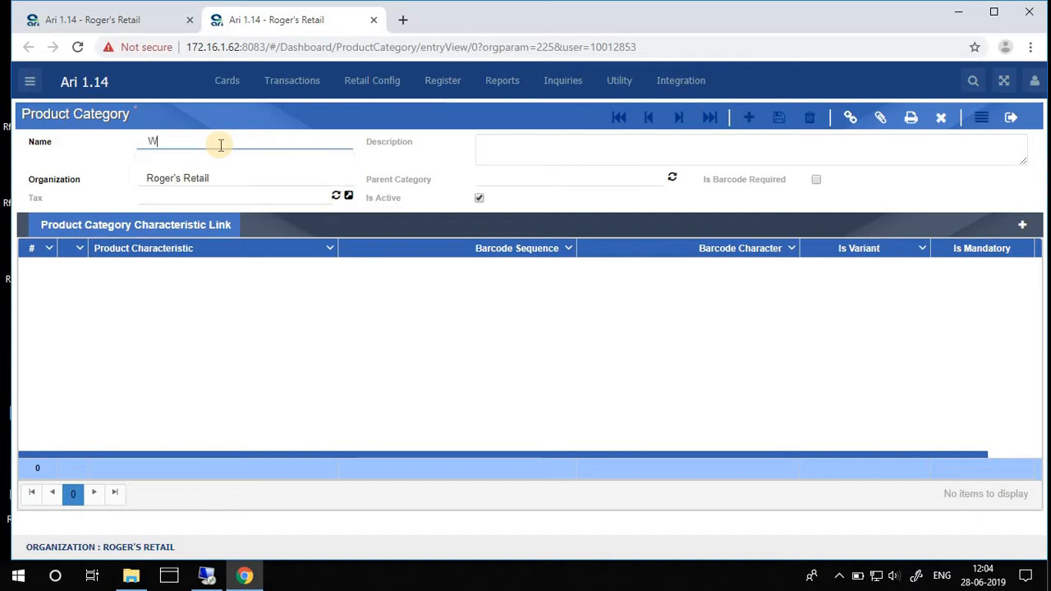
{"action": "type", "text": "atch"}
{"action": "key", "text": "Tab"}
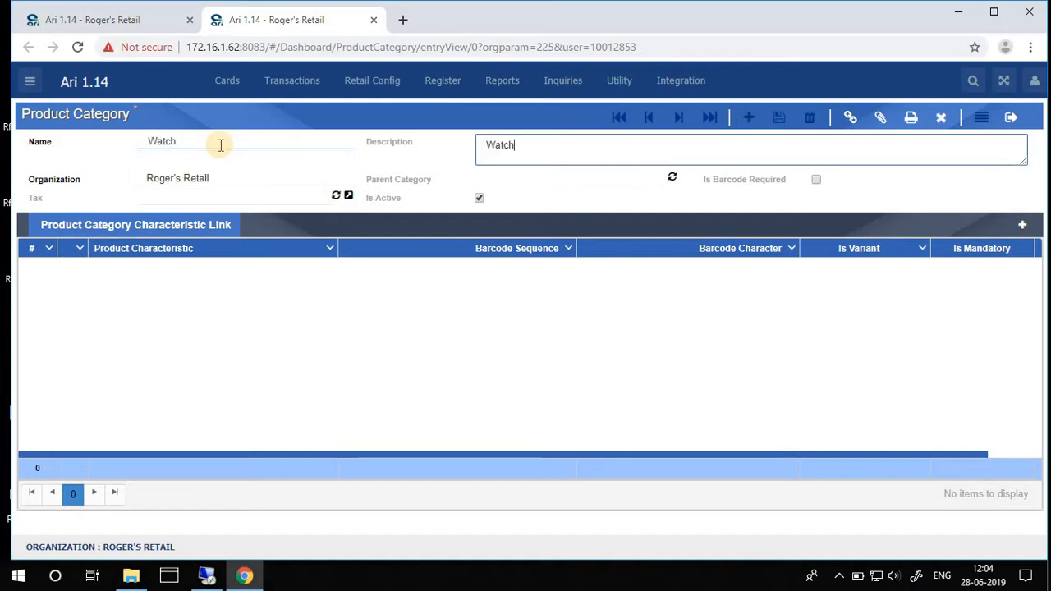
{"action": "left_click", "coordinate": [190, 197]}
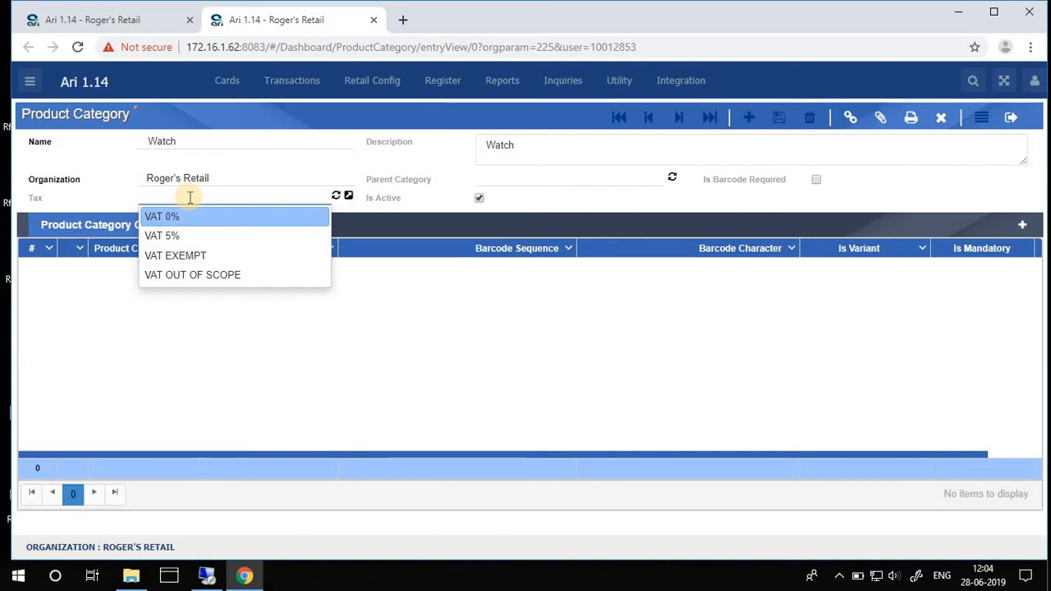
{"action": "left_click", "coordinate": [170, 238]}
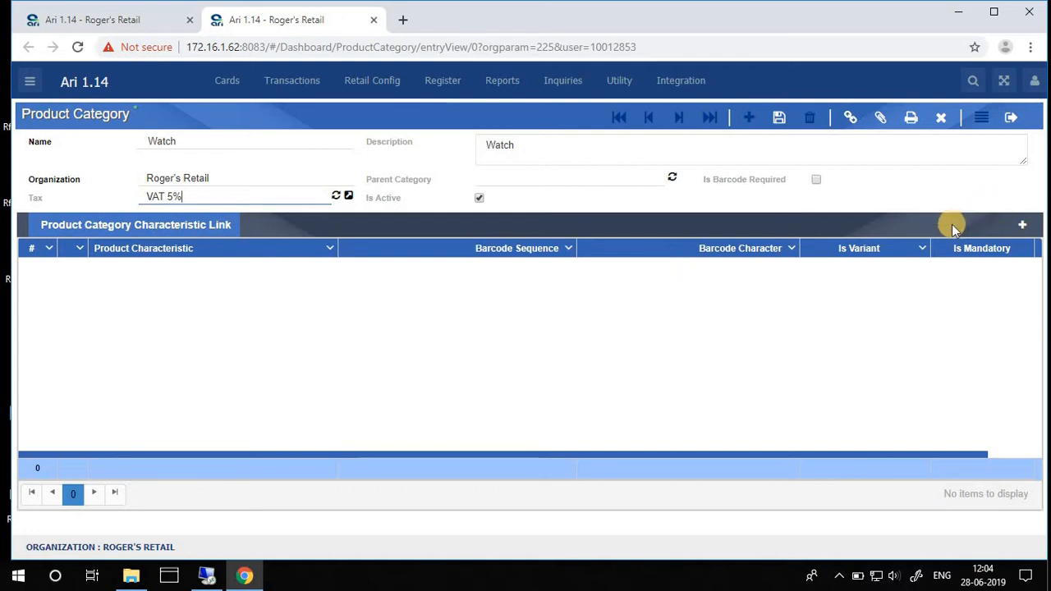
Step: Link the Brand and Colour characteristics to the Watch category and save the record
{"action": "left_click", "coordinate": [1023, 227]}
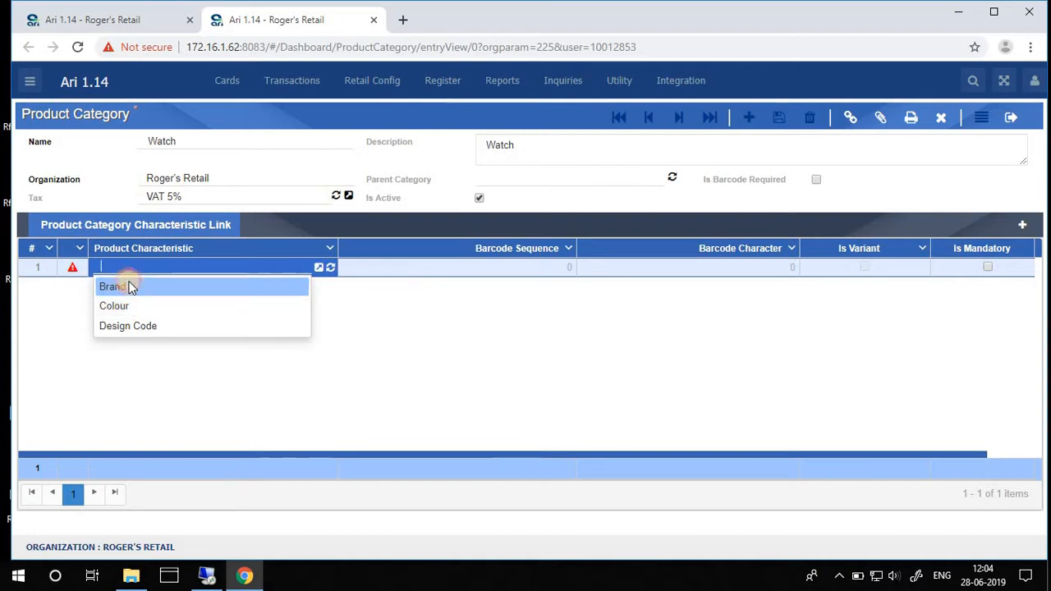
{"action": "left_click", "coordinate": [130, 286]}
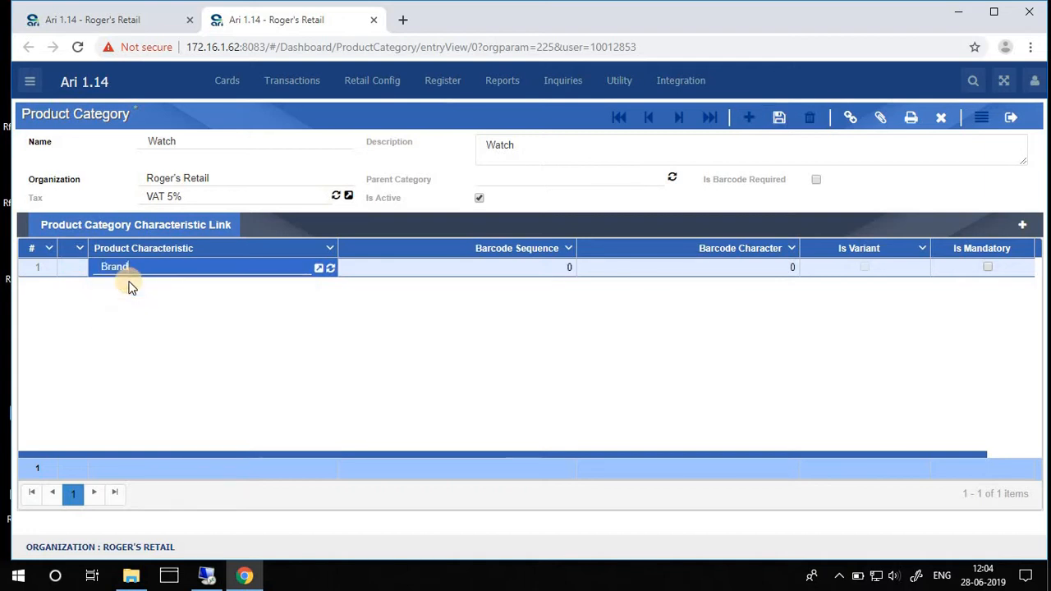
{"action": "left_click", "coordinate": [1022, 224]}
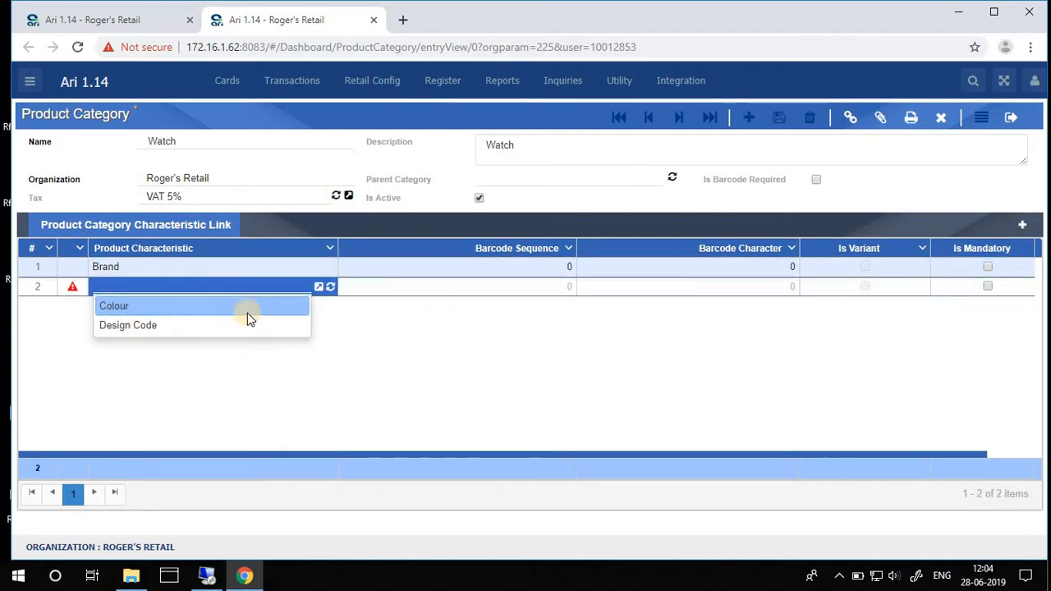
{"action": "left_click", "coordinate": [225, 306]}
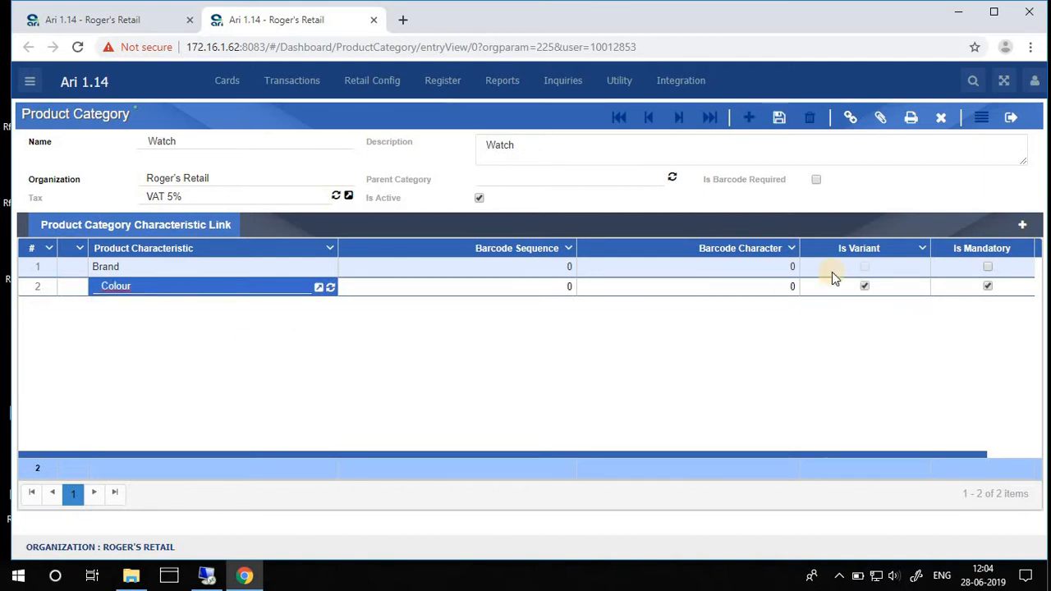
{"action": "left_click", "coordinate": [778, 121]}
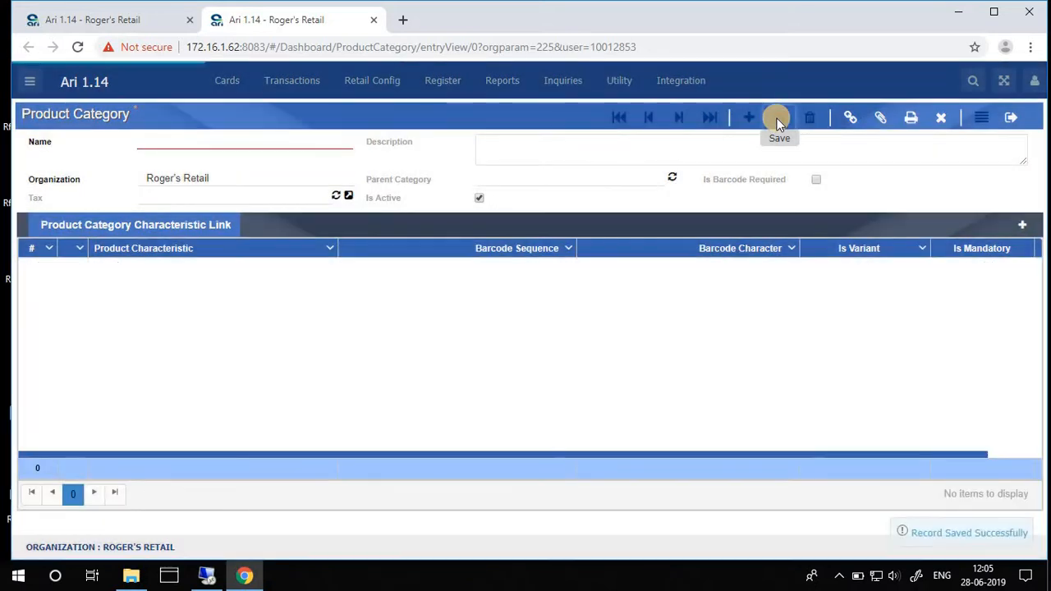
Step: Create a second product category named Clothing with tax VAT 5% and save it
{"action": "left_click", "coordinate": [217, 138]}
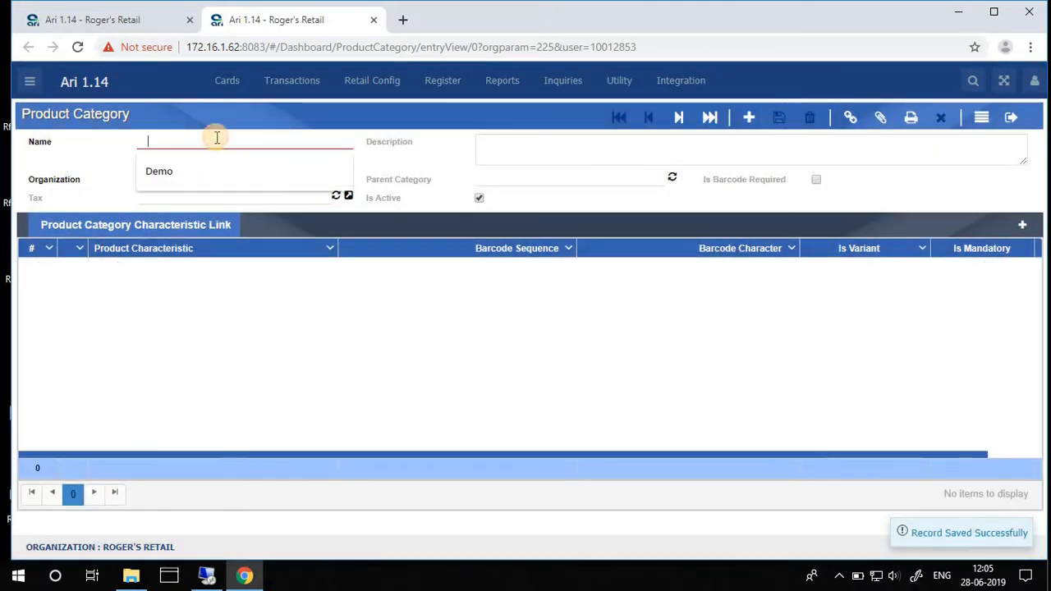
{"action": "type", "text": "Cloth"}
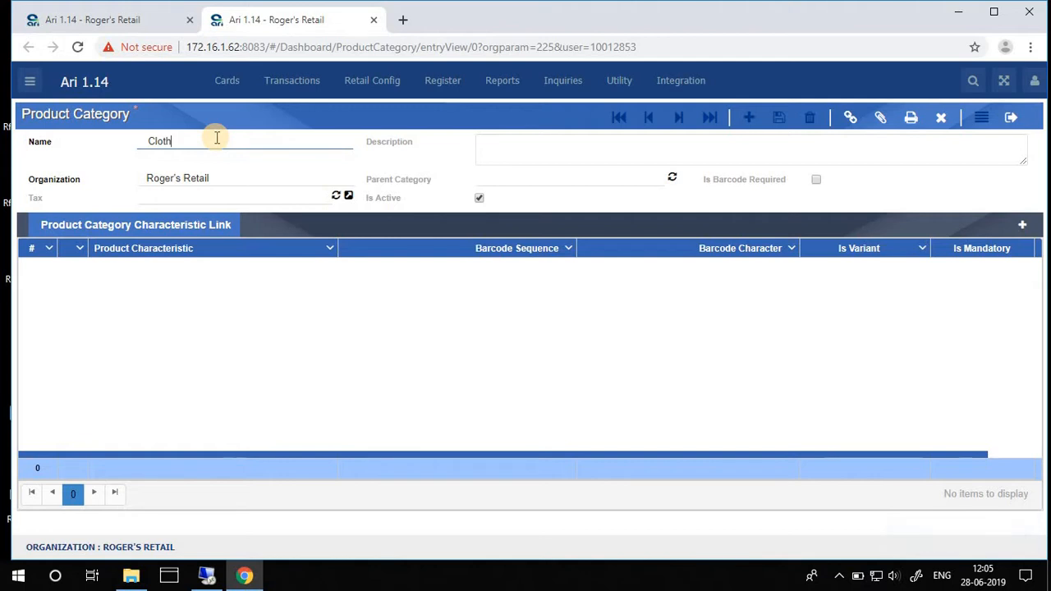
{"action": "type", "text": "ing"}
{"action": "key", "text": "Tab"}
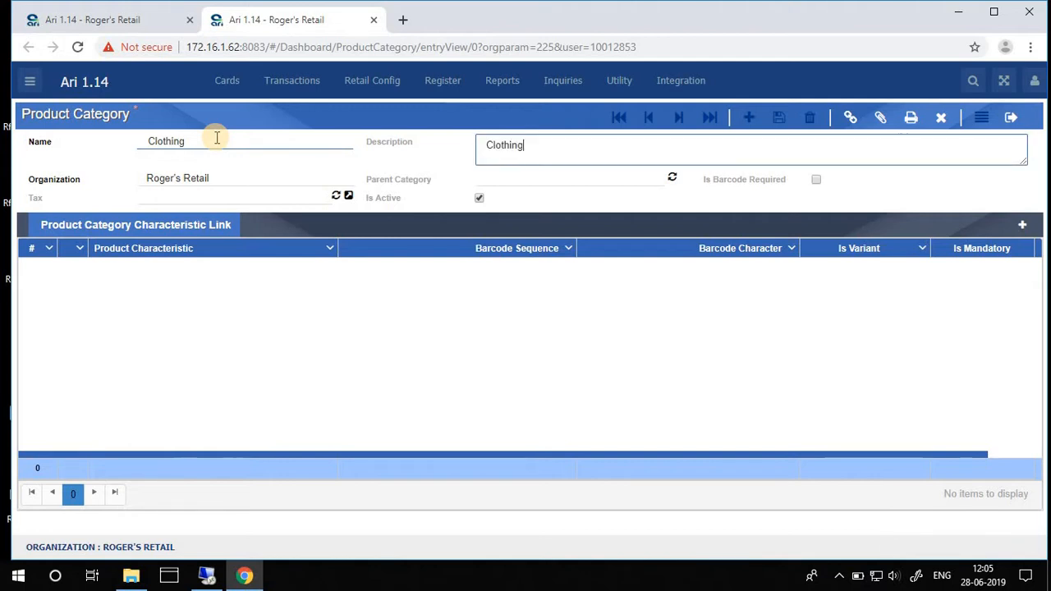
{"action": "left_click", "coordinate": [175, 196]}
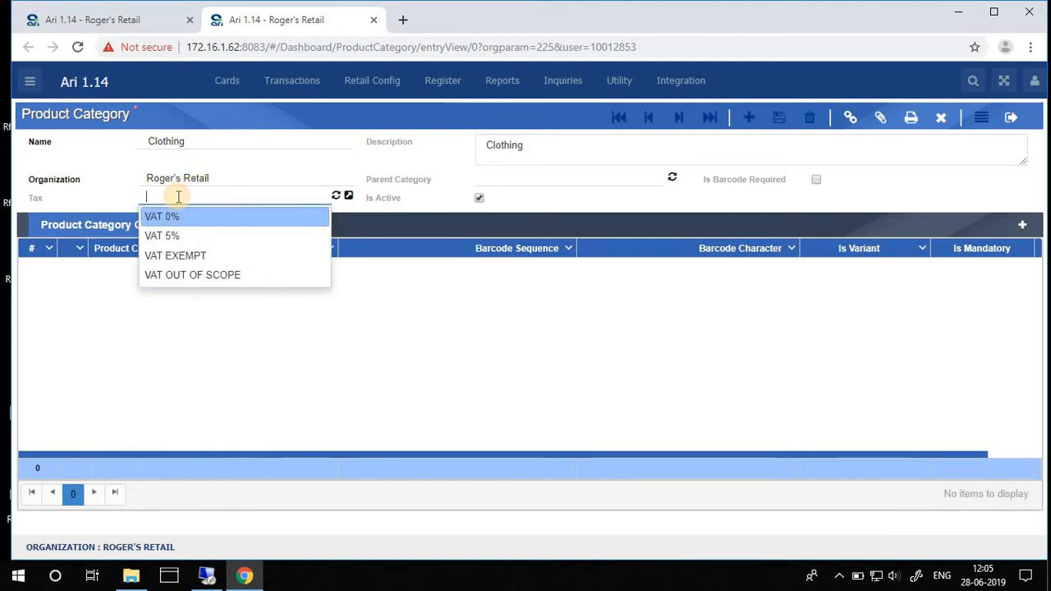
{"action": "left_click", "coordinate": [173, 243]}
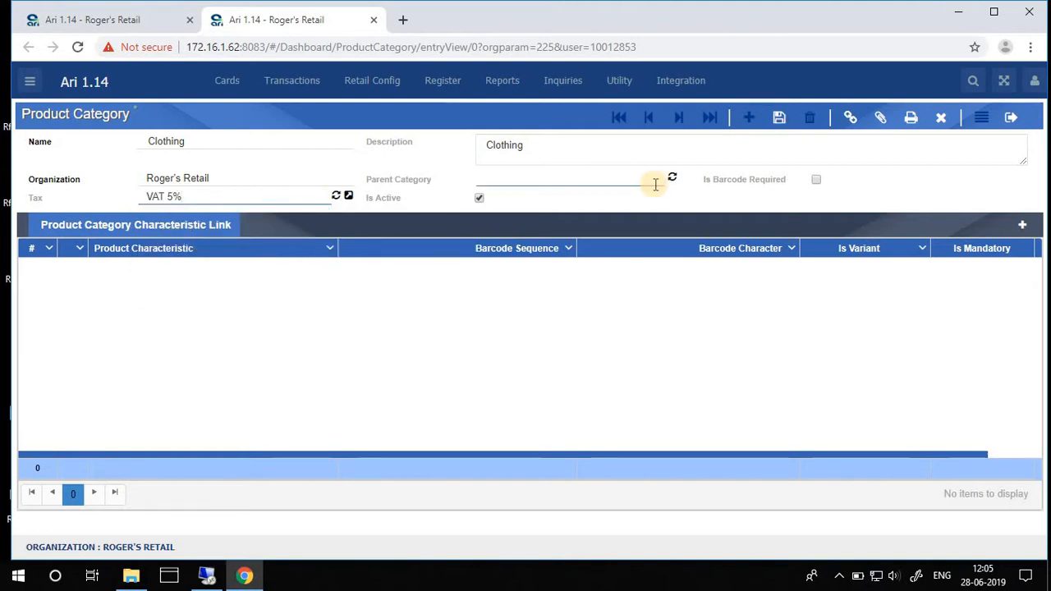
{"action": "left_click", "coordinate": [781, 118]}
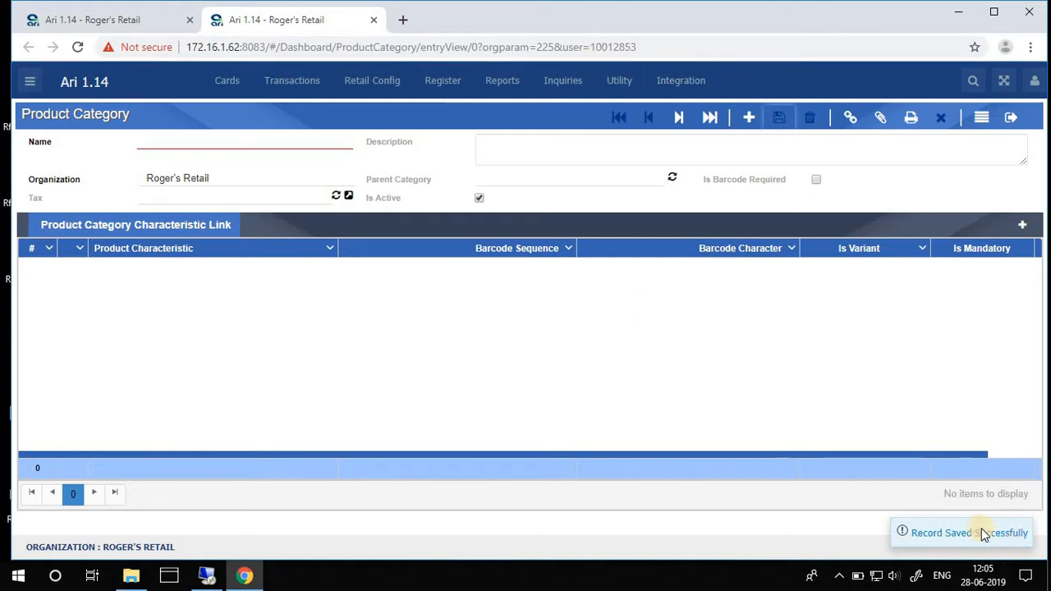
Step: Return to the setup configuration, mark Product Category as done and proceed to the Product step
{"action": "left_click", "coordinate": [374, 20]}
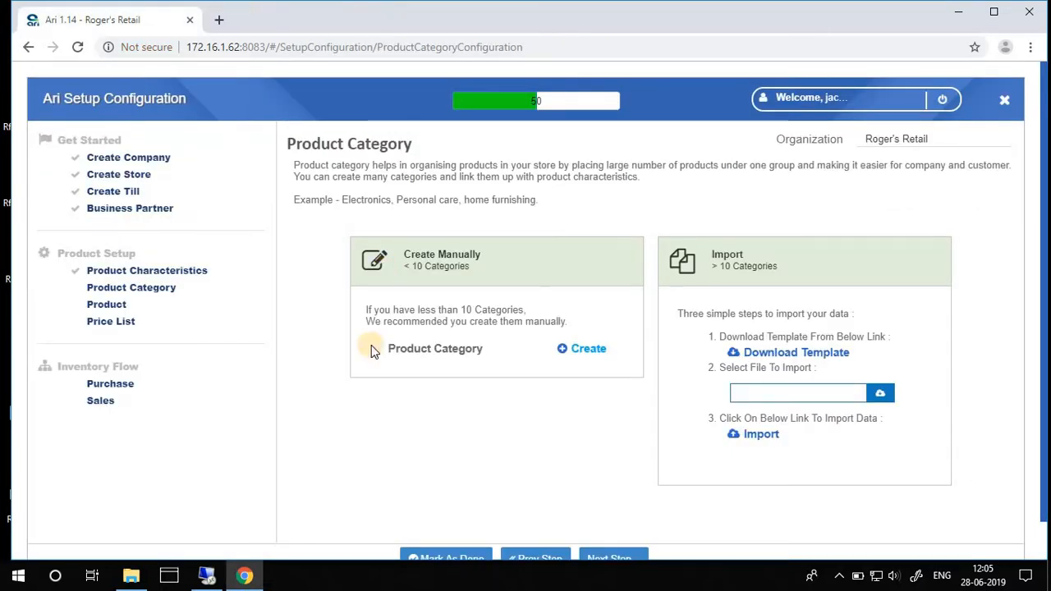
{"action": "left_click", "coordinate": [465, 559]}
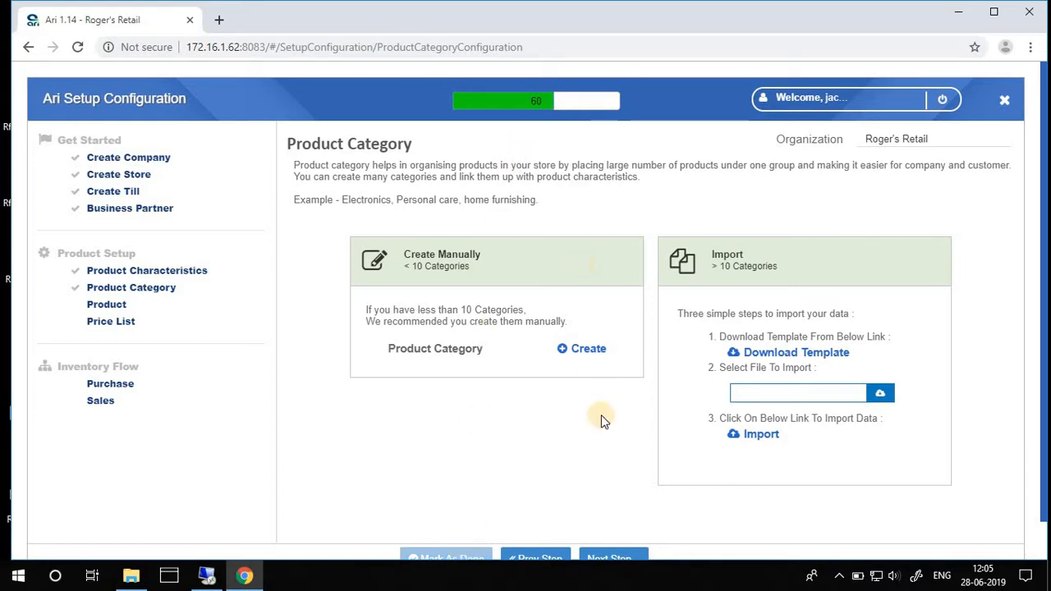
{"action": "left_click", "coordinate": [612, 559]}
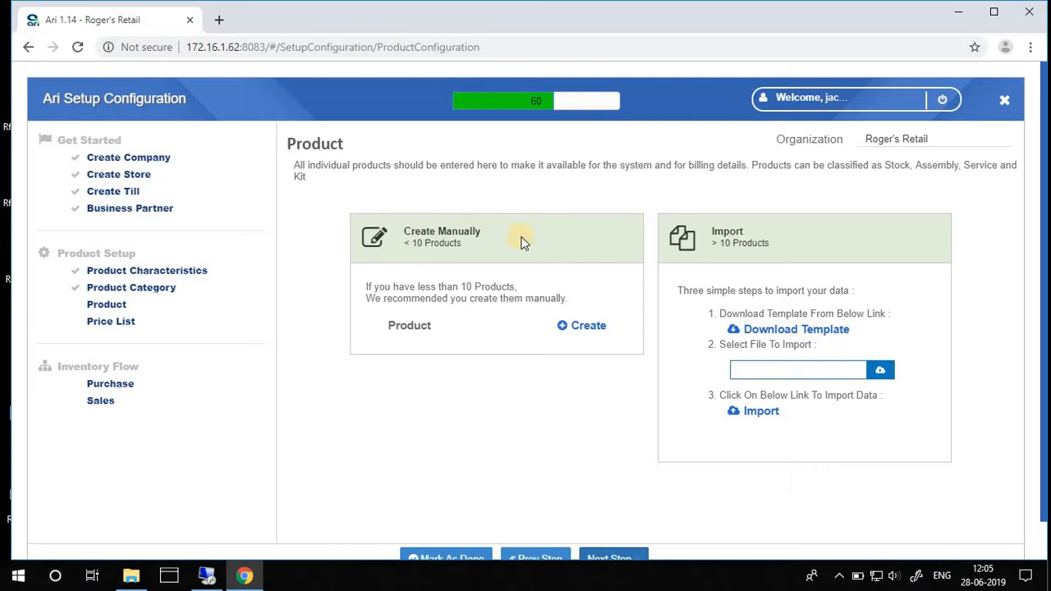
Step: Start a new manually created product named Titan Raga Watch
{"action": "left_click", "coordinate": [585, 327]}
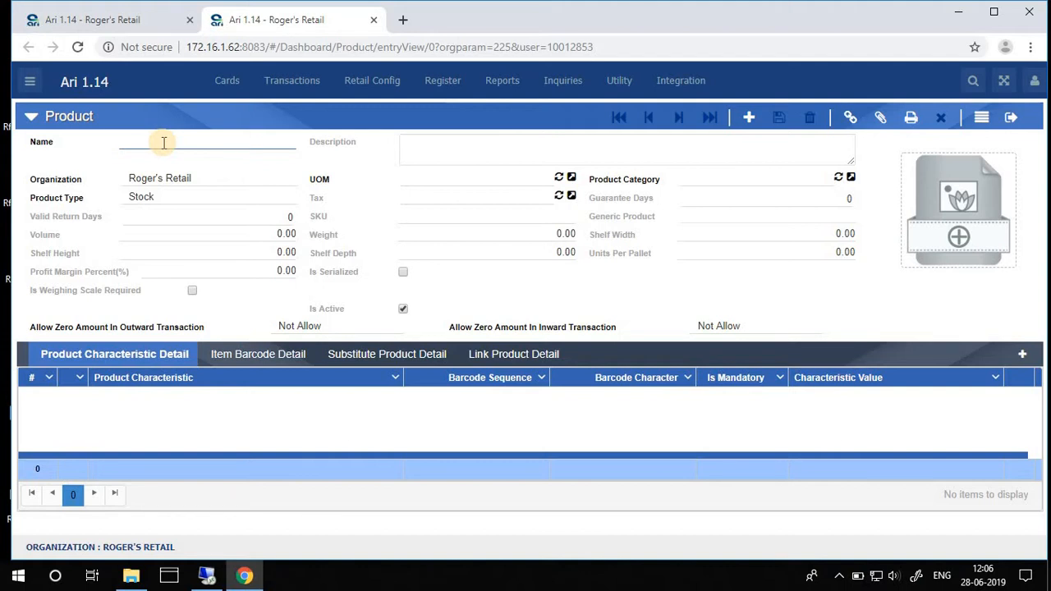
{"action": "left_click", "coordinate": [163, 143]}
{"action": "type", "text": "Ti"}
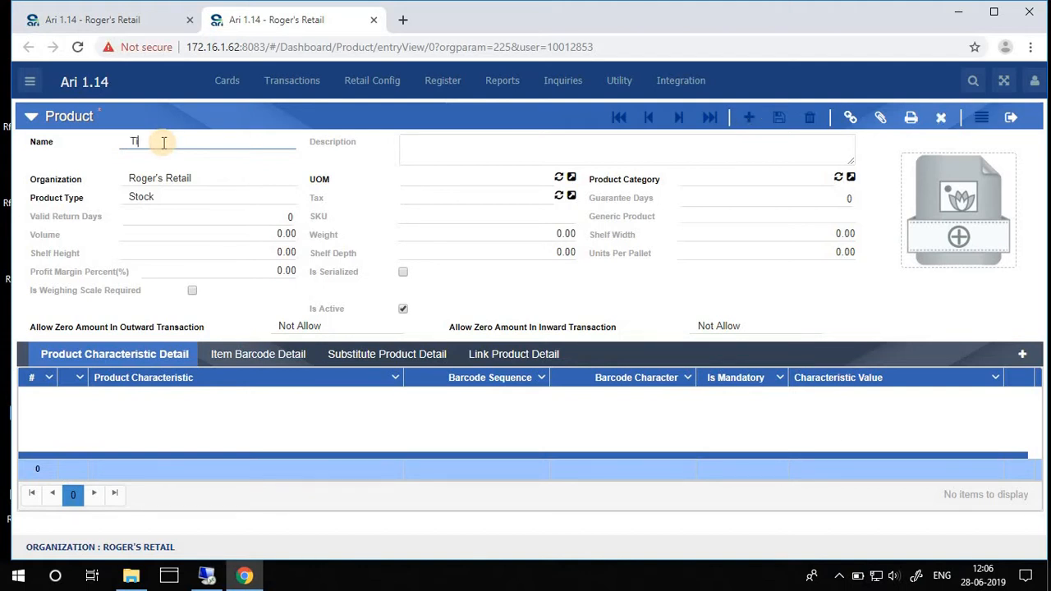
{"action": "type", "text": "tan Raga Watch"}
{"action": "key", "text": "Tab"}
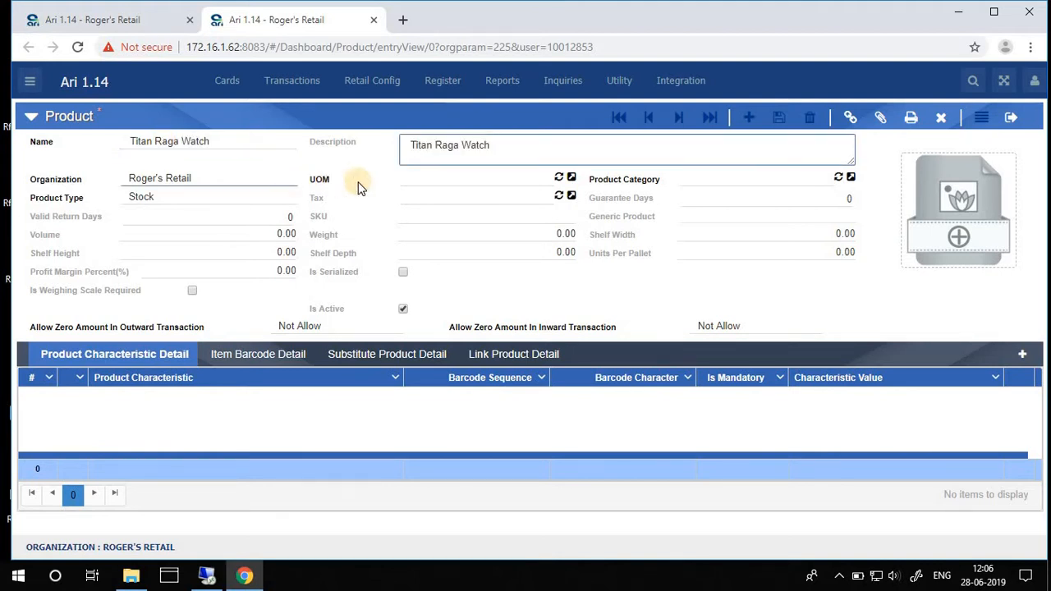
Step: Set the watch product's UOM to Unit and its product category to Watch
{"action": "left_click", "coordinate": [412, 175]}
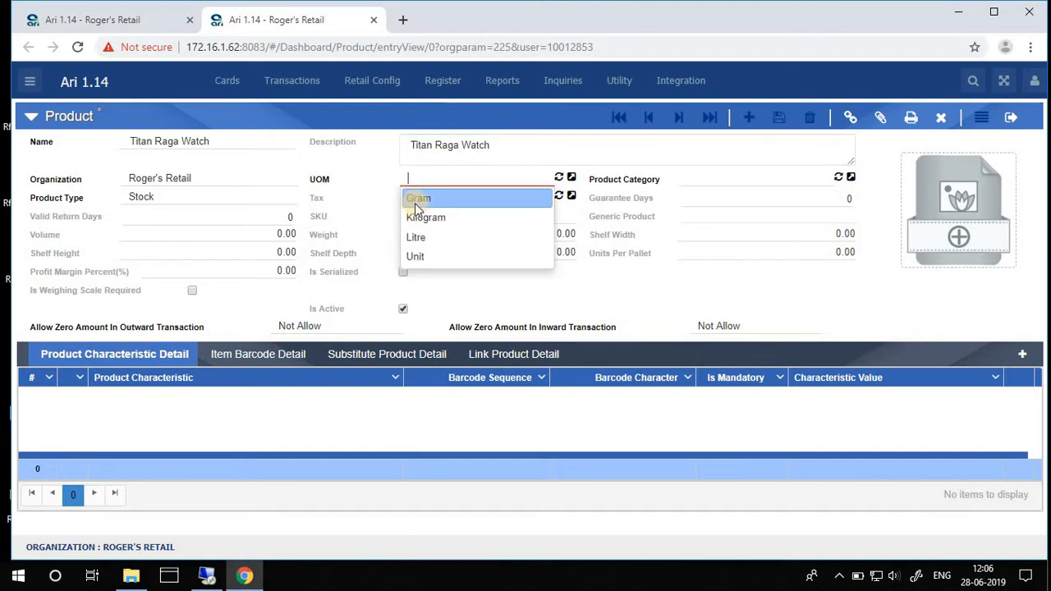
{"action": "left_click", "coordinate": [415, 258]}
{"action": "left_click", "coordinate": [700, 178]}
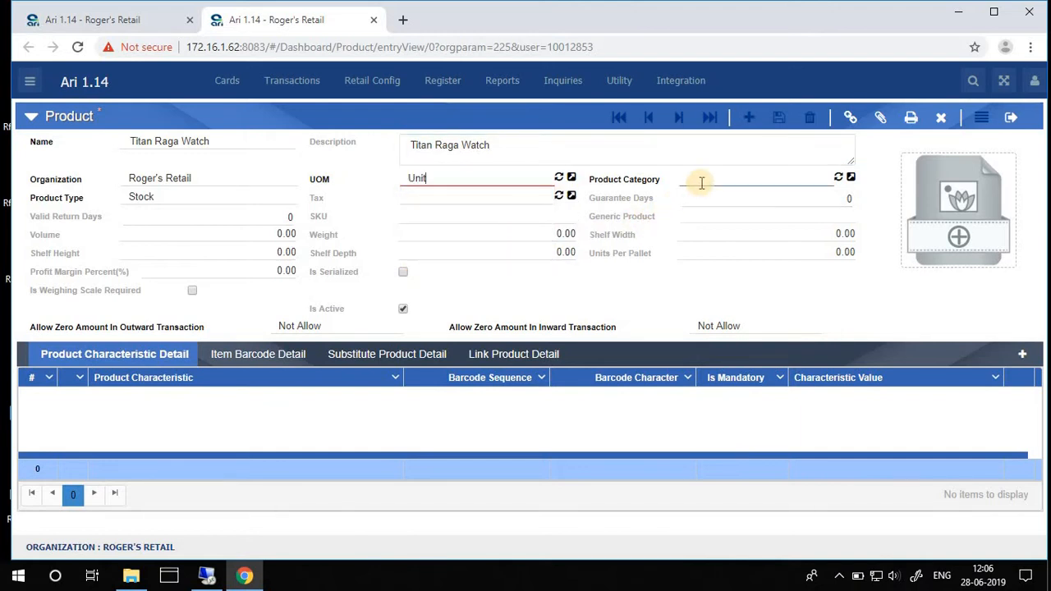
{"action": "left_click", "coordinate": [704, 178]}
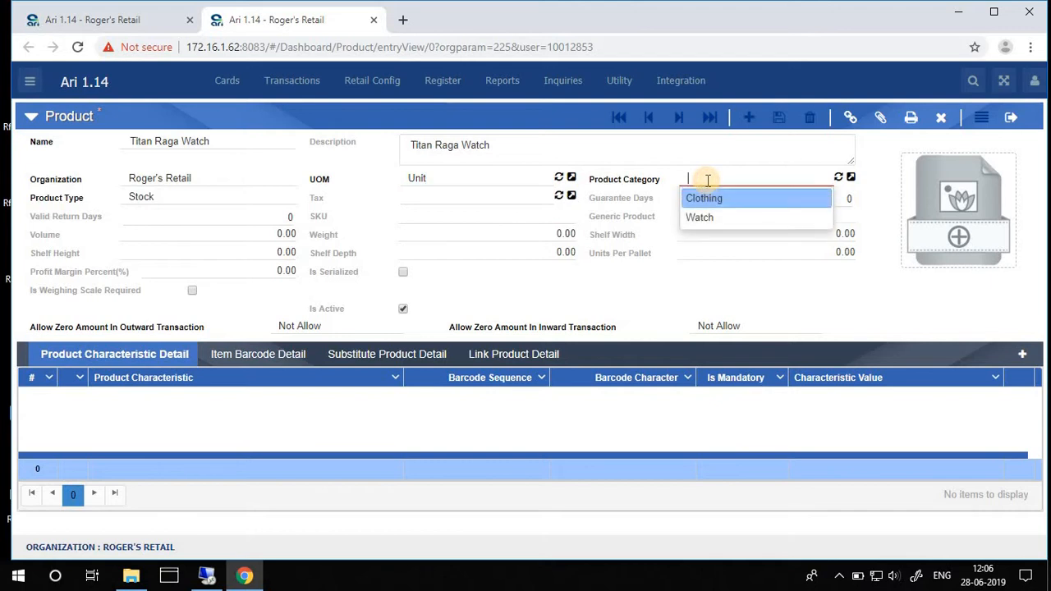
{"action": "left_click", "coordinate": [698, 217]}
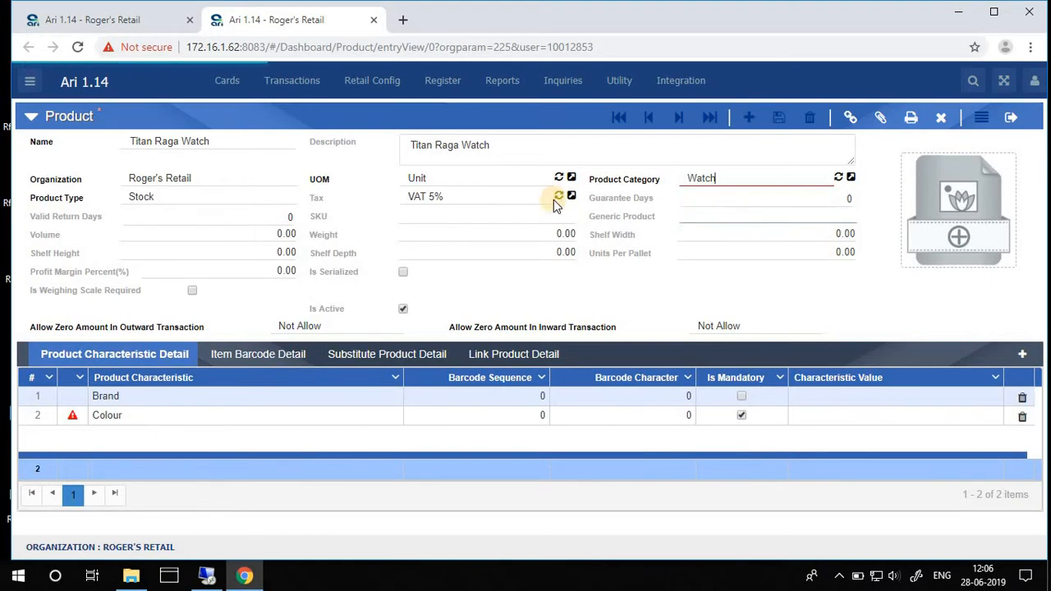
Step: Choose Stock as the product type, set the Colour characteristic value to Brown and save the product
{"action": "left_click", "coordinate": [168, 202]}
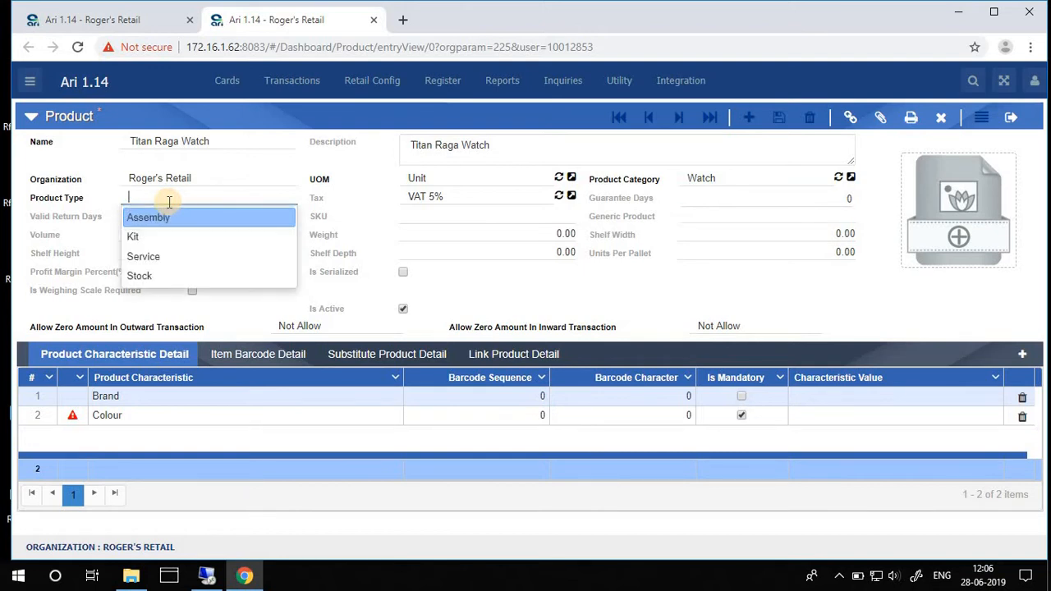
{"action": "left_click", "coordinate": [148, 276]}
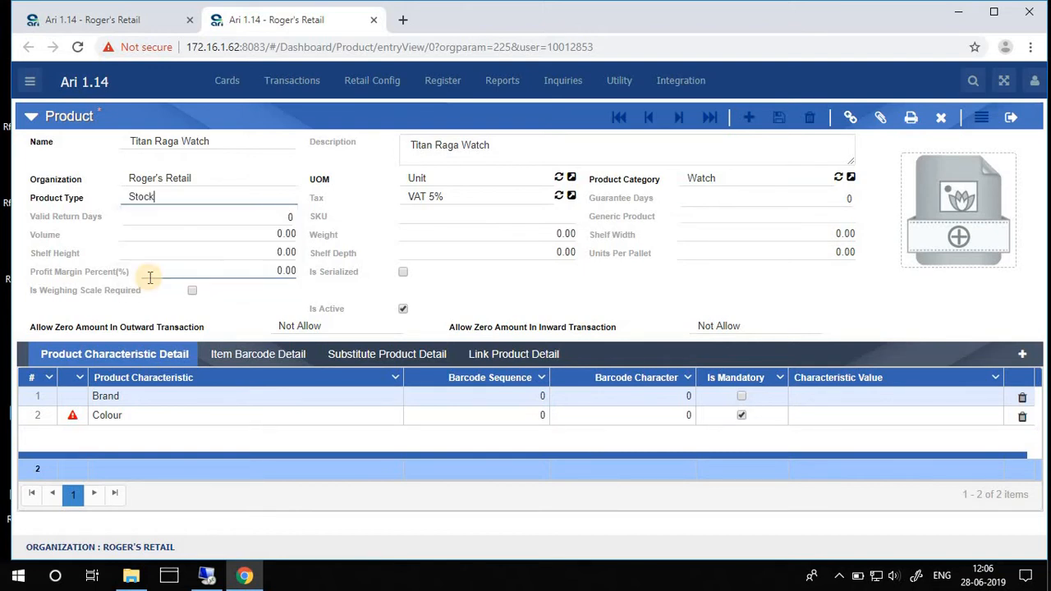
{"action": "left_click", "coordinate": [837, 417]}
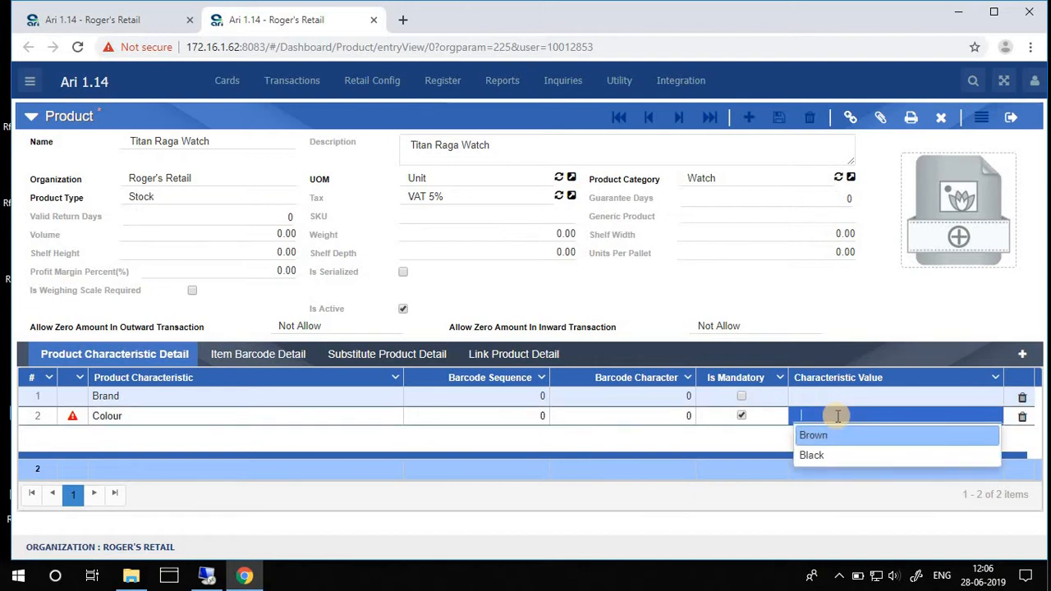
{"action": "left_click", "coordinate": [827, 436]}
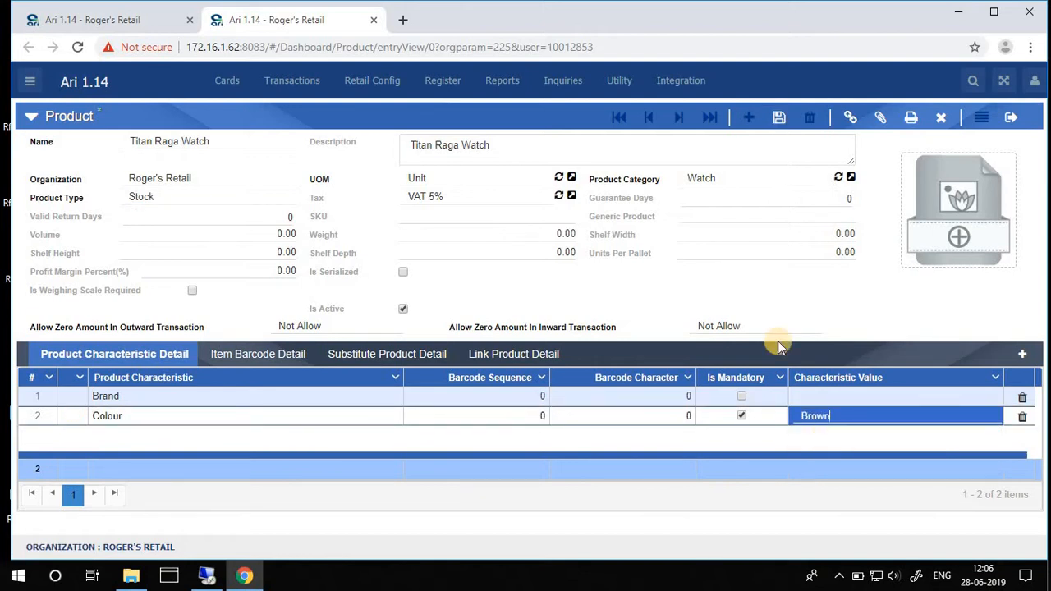
{"action": "left_click", "coordinate": [780, 119]}
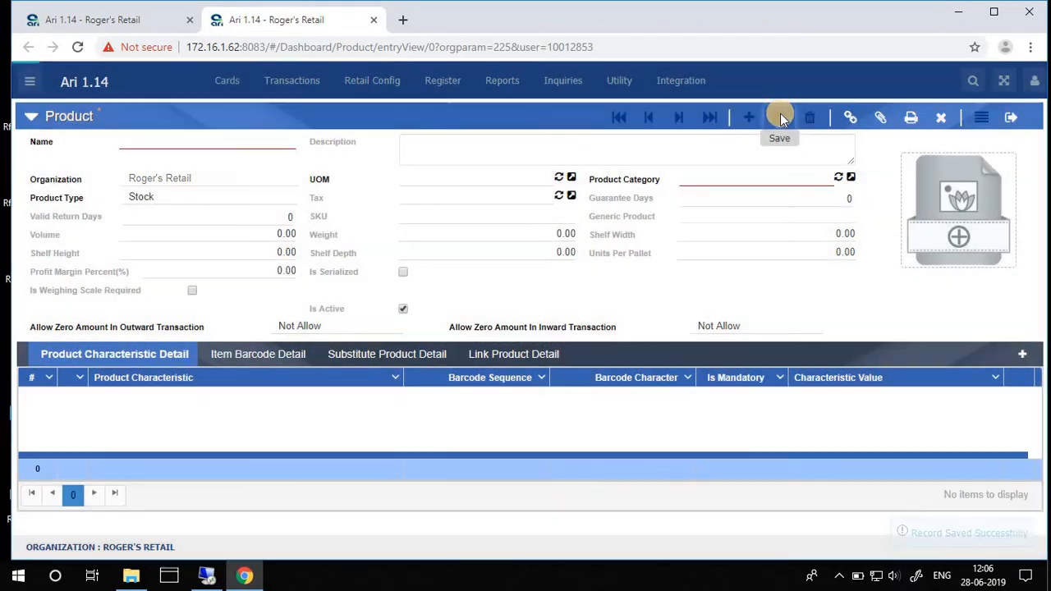
Step: Name the next new product Printed T-Shirt
{"action": "left_click", "coordinate": [180, 142]}
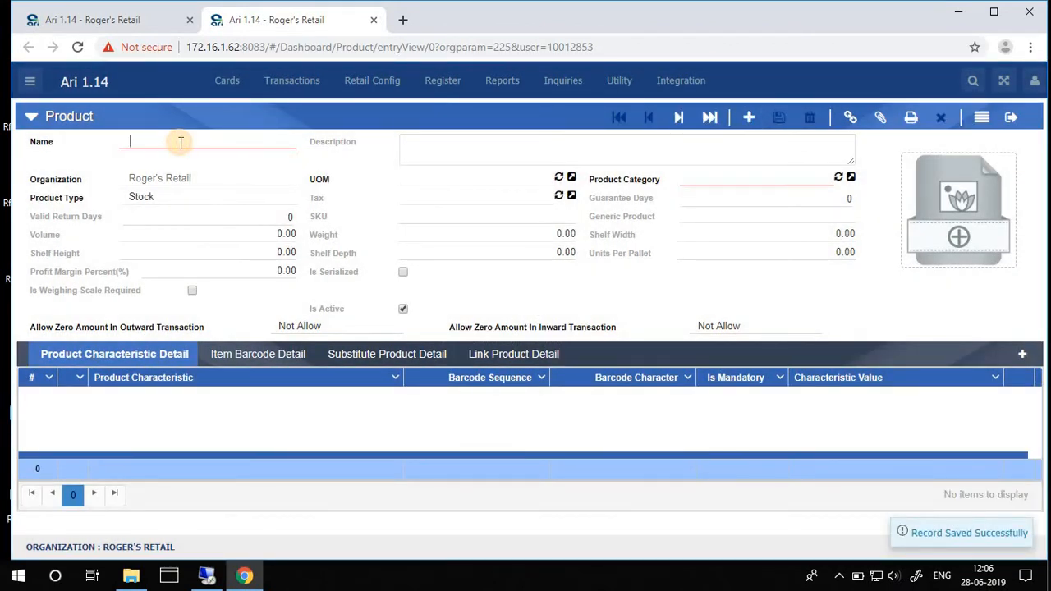
{"action": "type", "text": "Pr"}
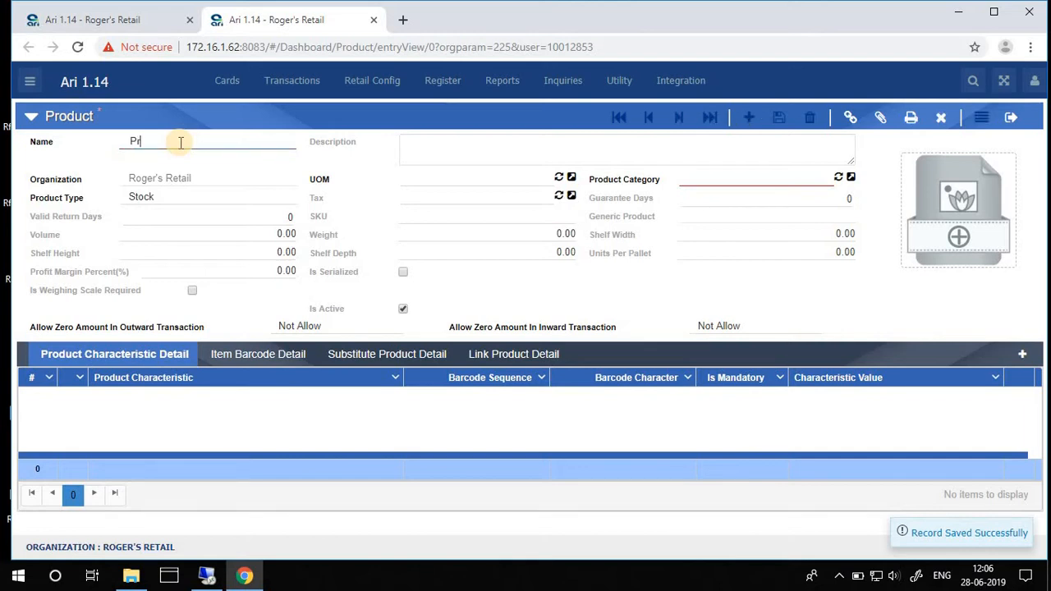
{"action": "type", "text": "in"}
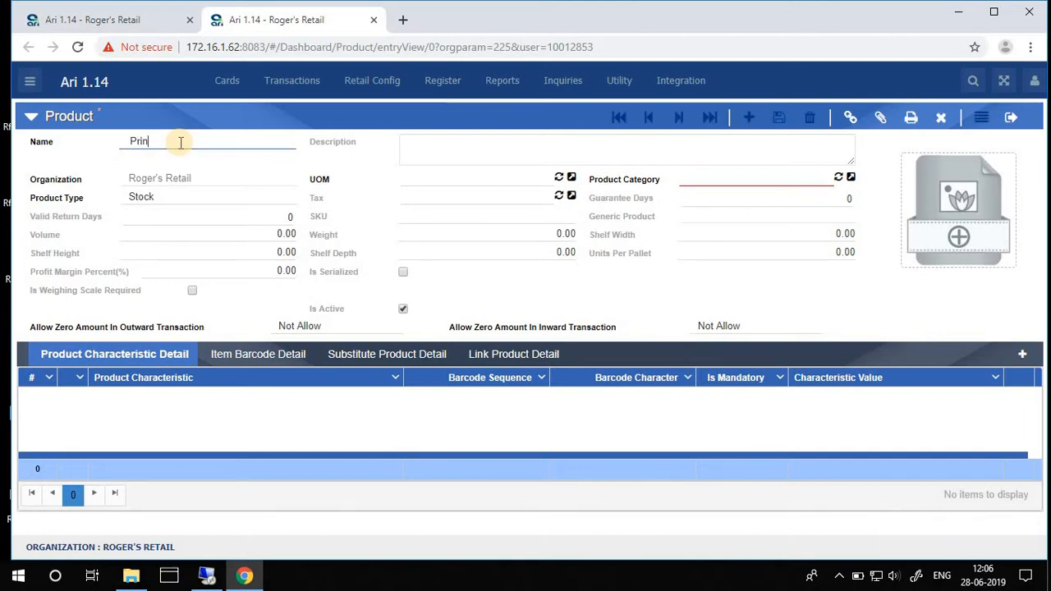
{"action": "type", "text": "ted T-Shirt"}
{"action": "key", "text": "Tab"}
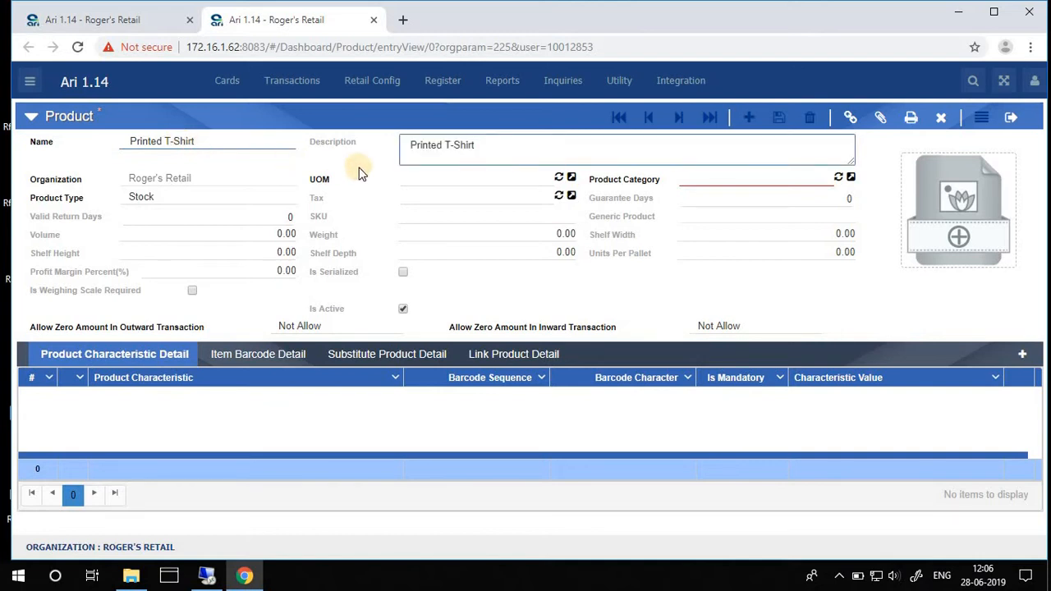
Step: Set the T-shirt product's UOM to Unit and its product category to Clothing
{"action": "left_click", "coordinate": [414, 180]}
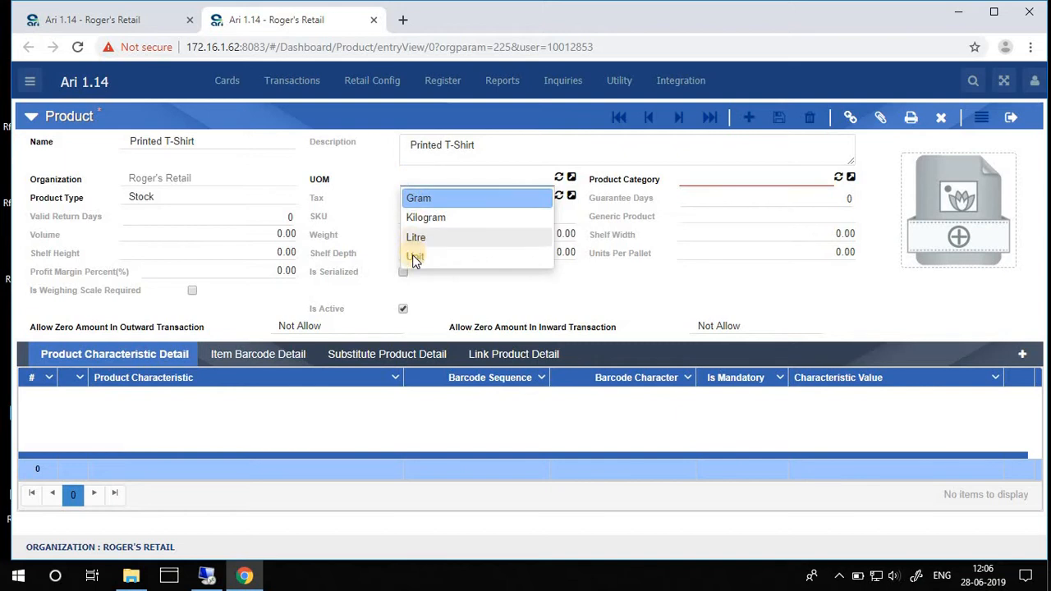
{"action": "left_click", "coordinate": [414, 255]}
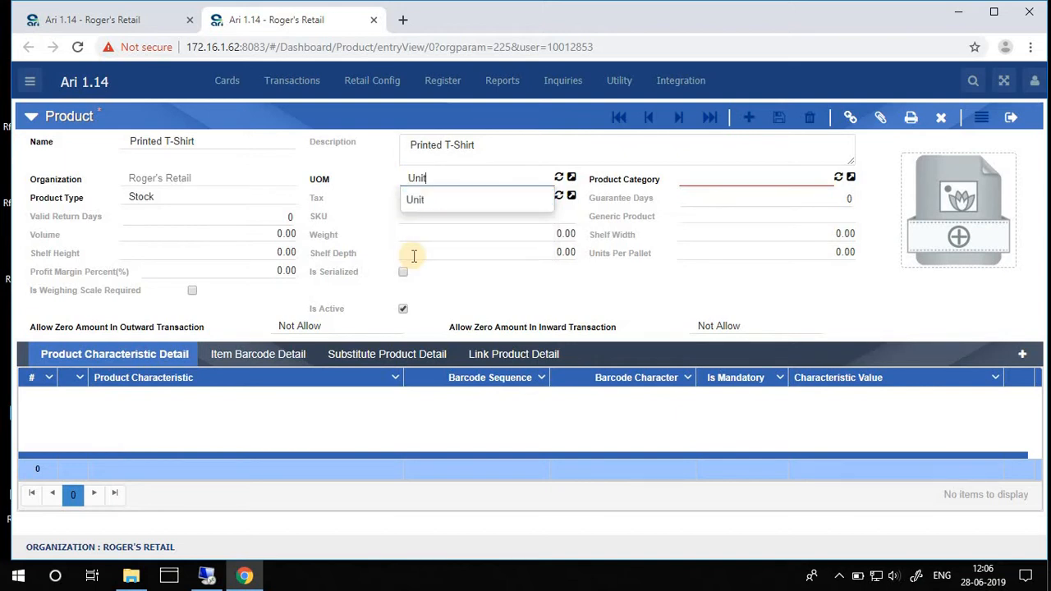
{"action": "left_click", "coordinate": [752, 181]}
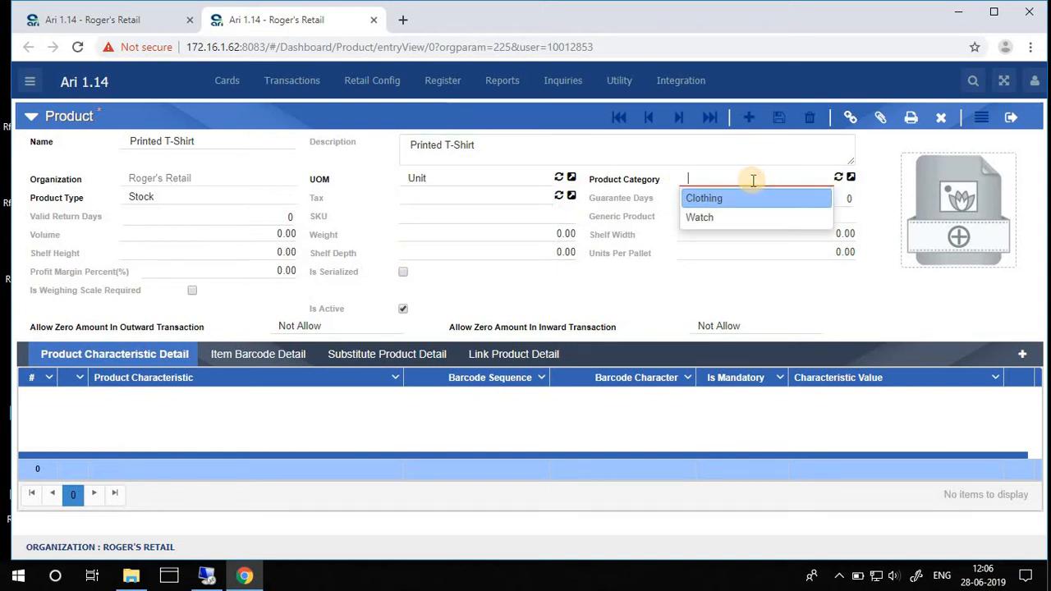
{"action": "left_click", "coordinate": [716, 198]}
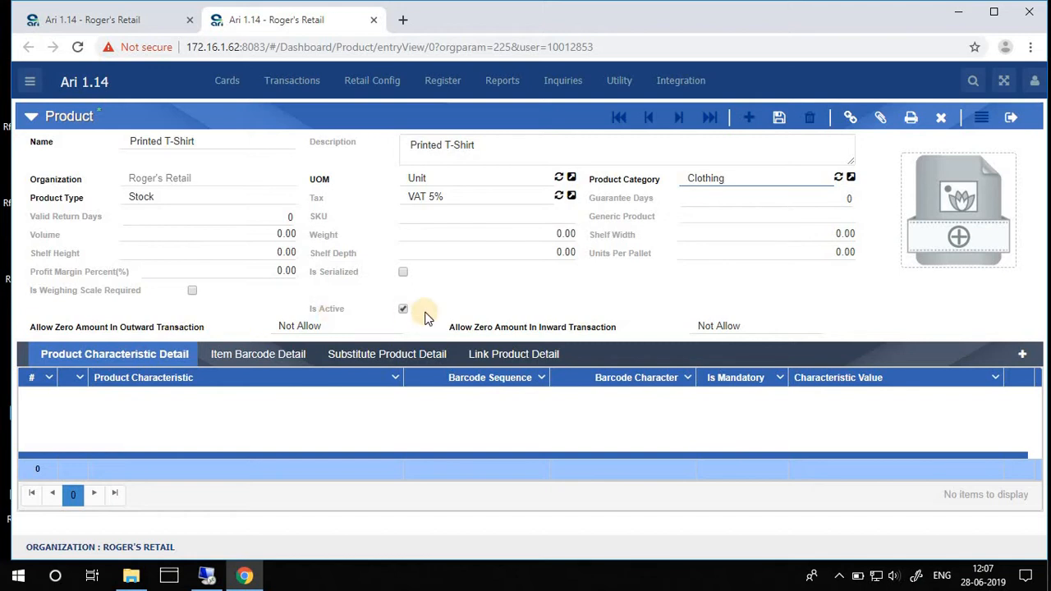
Step: Set Allow Zero Amount In Outward Transaction to Not Allow for the T-shirt product and save it
{"action": "double_click", "coordinate": [343, 325]}
{"action": "triple_click", "coordinate": [342, 326]}
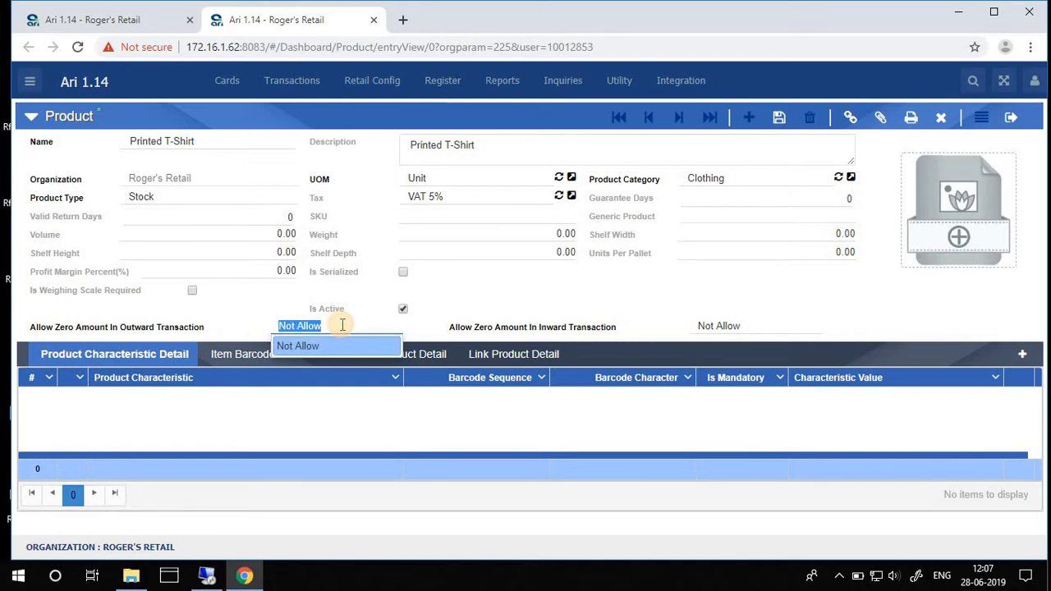
{"action": "key", "text": "BackSpace"}
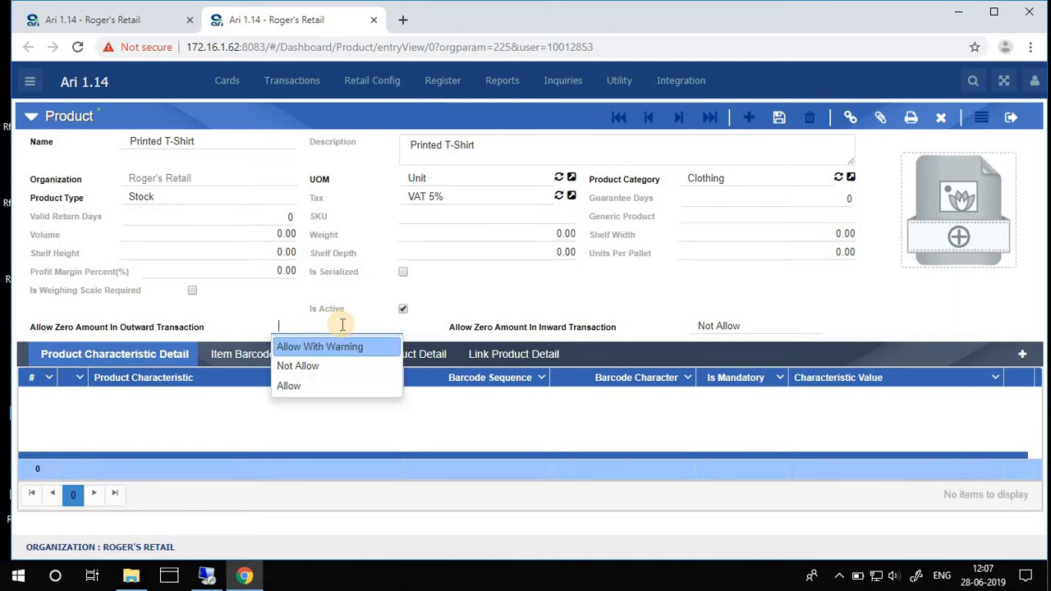
{"action": "left_click", "coordinate": [300, 367]}
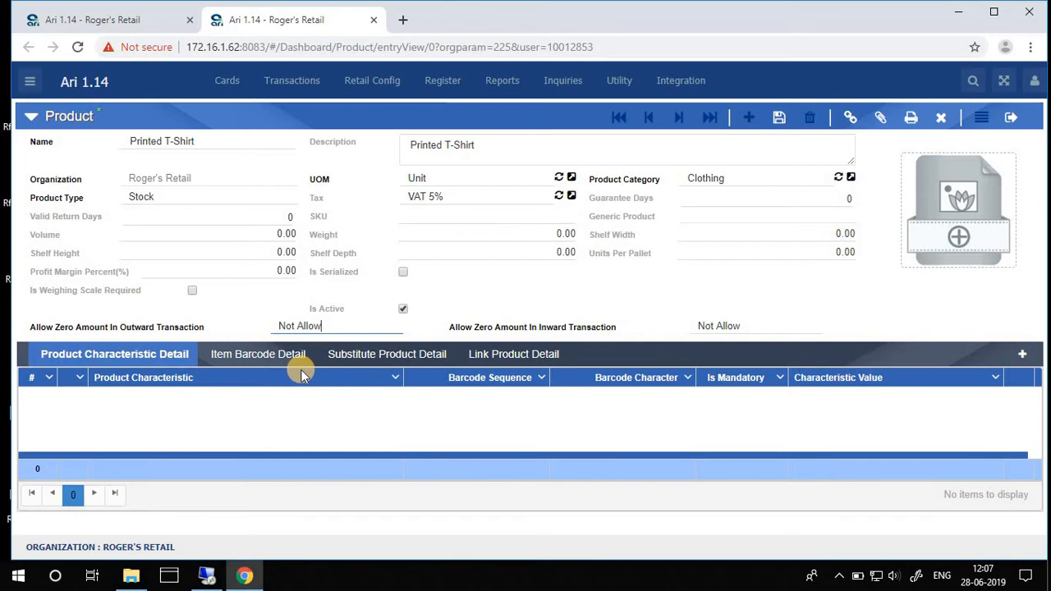
{"action": "left_click", "coordinate": [779, 115]}
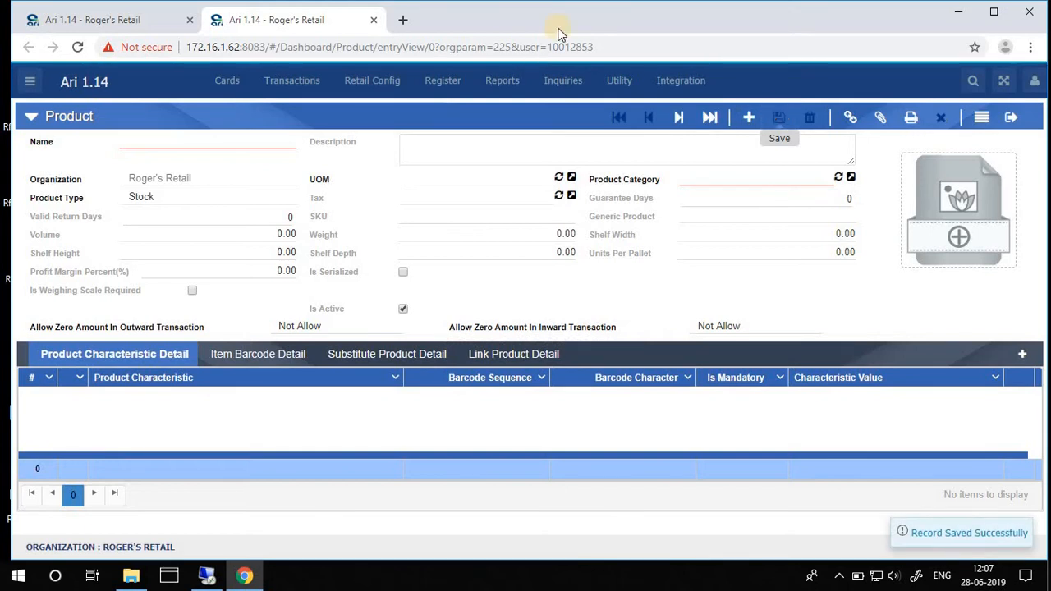
Step: Close the product entry page, then mark the Product setup as done and proceed to the Price List setup
{"action": "left_click", "coordinate": [374, 21]}
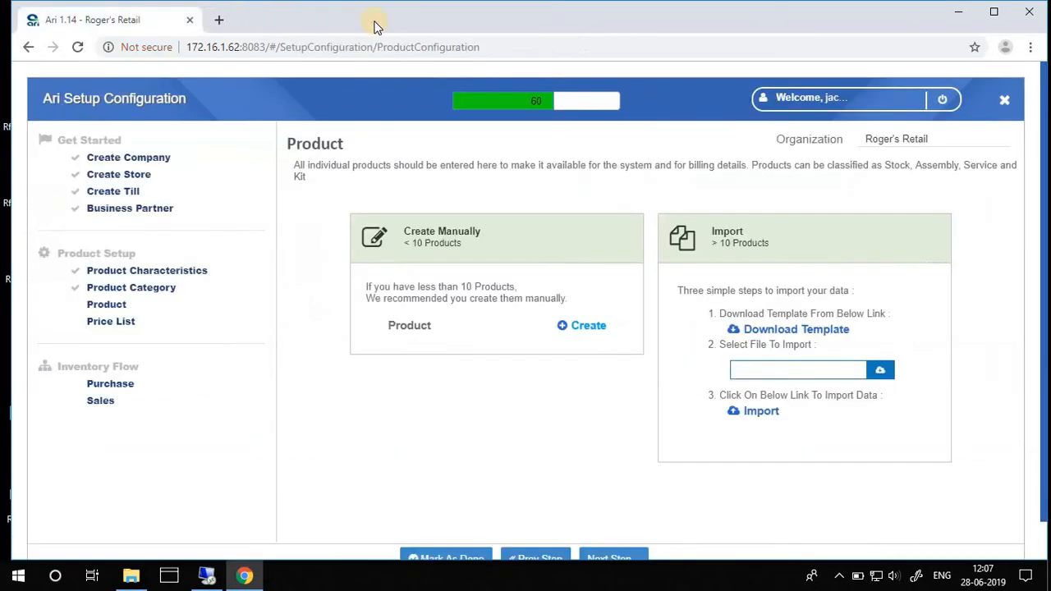
{"action": "left_click", "coordinate": [454, 558]}
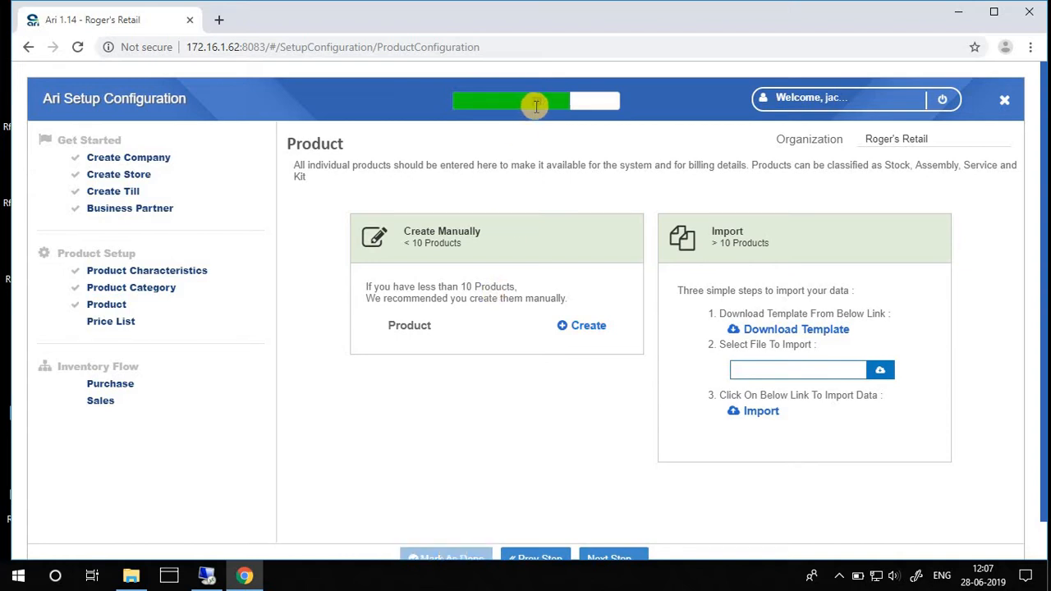
{"action": "left_click", "coordinate": [608, 559]}
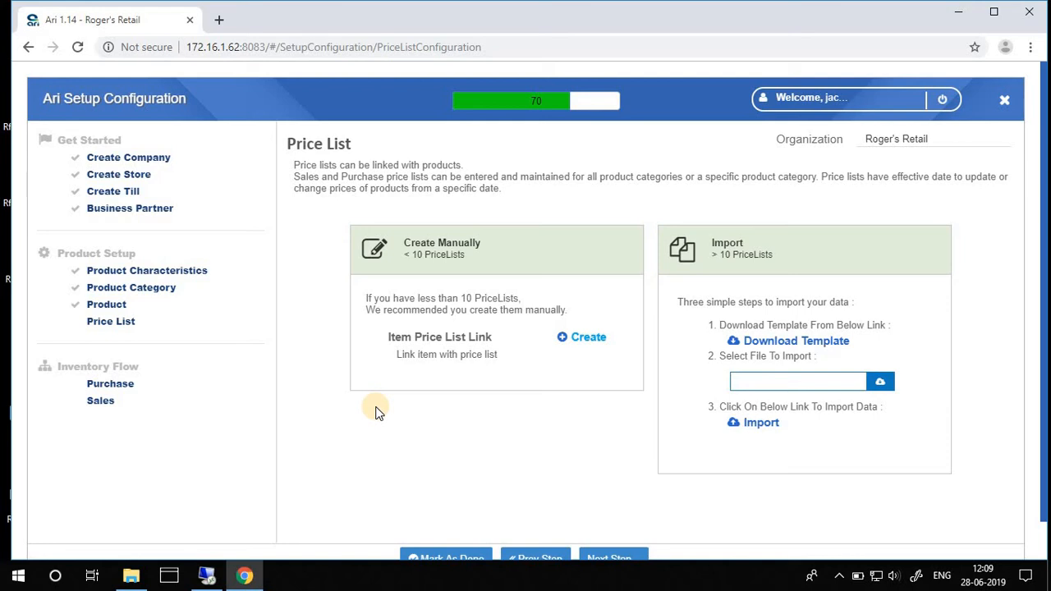
Step: Open a new item price list link entry and switch to the Remote Desktop Connection window
{"action": "left_click", "coordinate": [585, 338]}
{"action": "key", "text": "alt+Tab"}
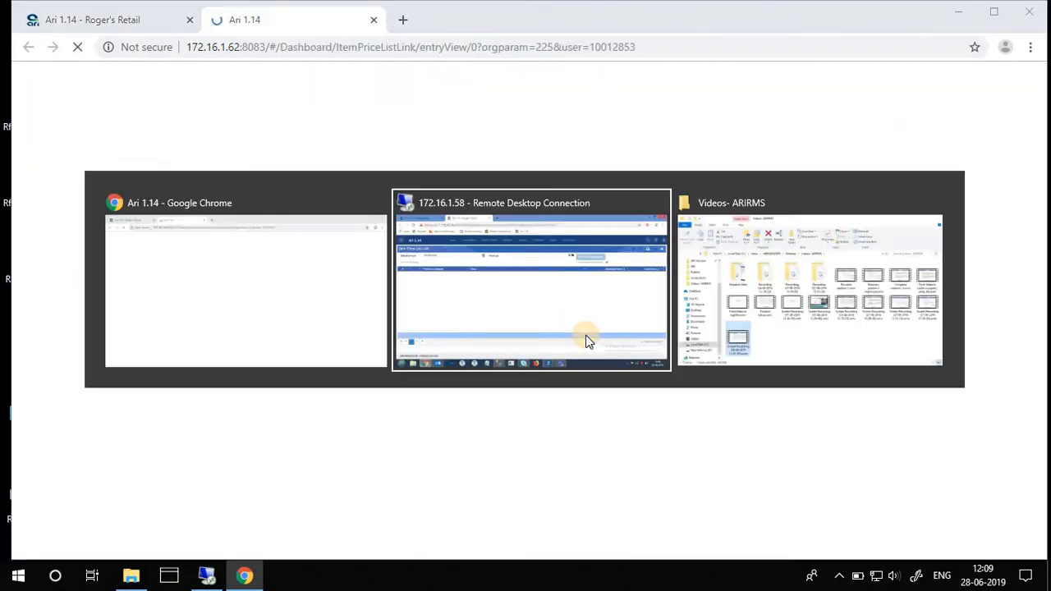